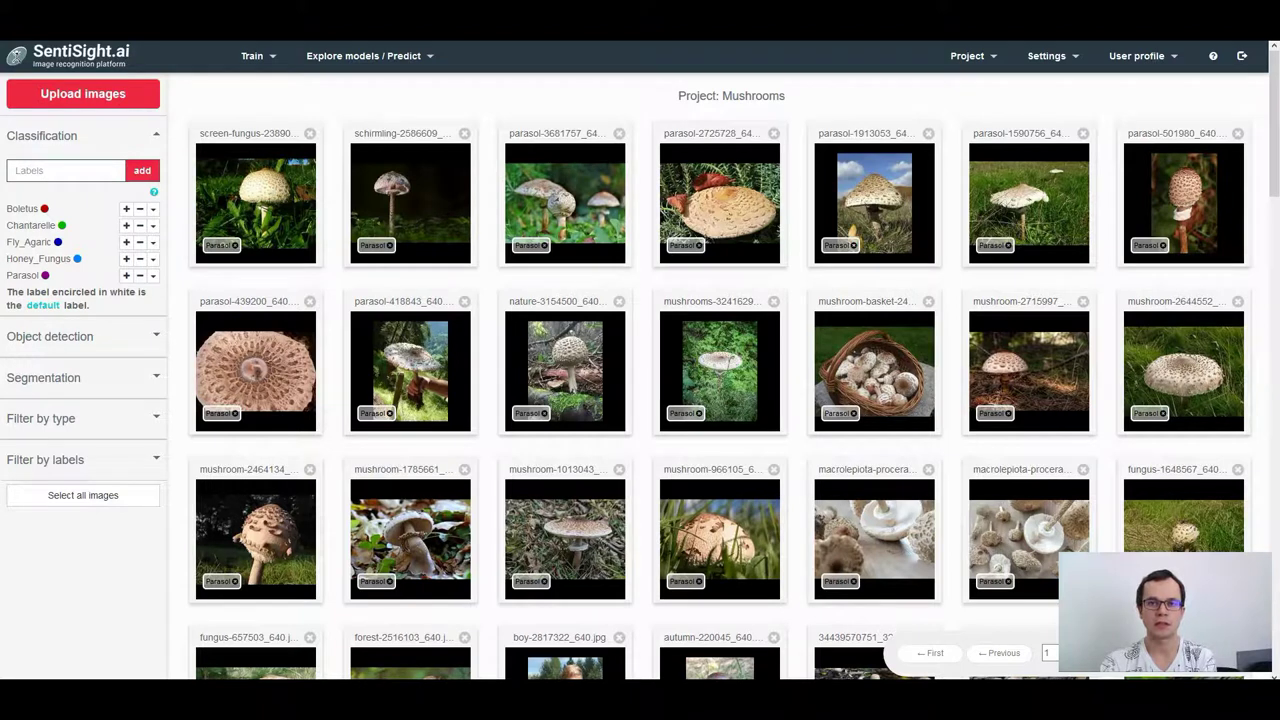
Step: Open the training setup for a single-label classification model and turn on its advanced view
left_click(252, 55)
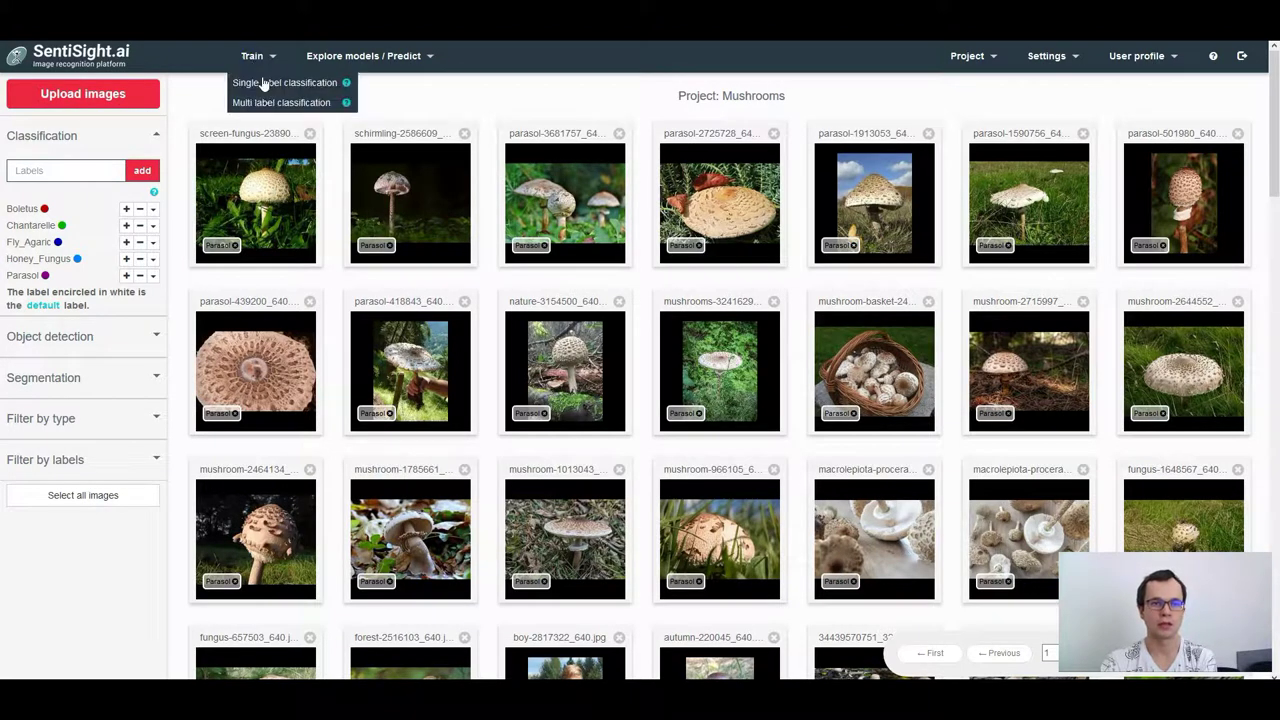
left_click(264, 83)
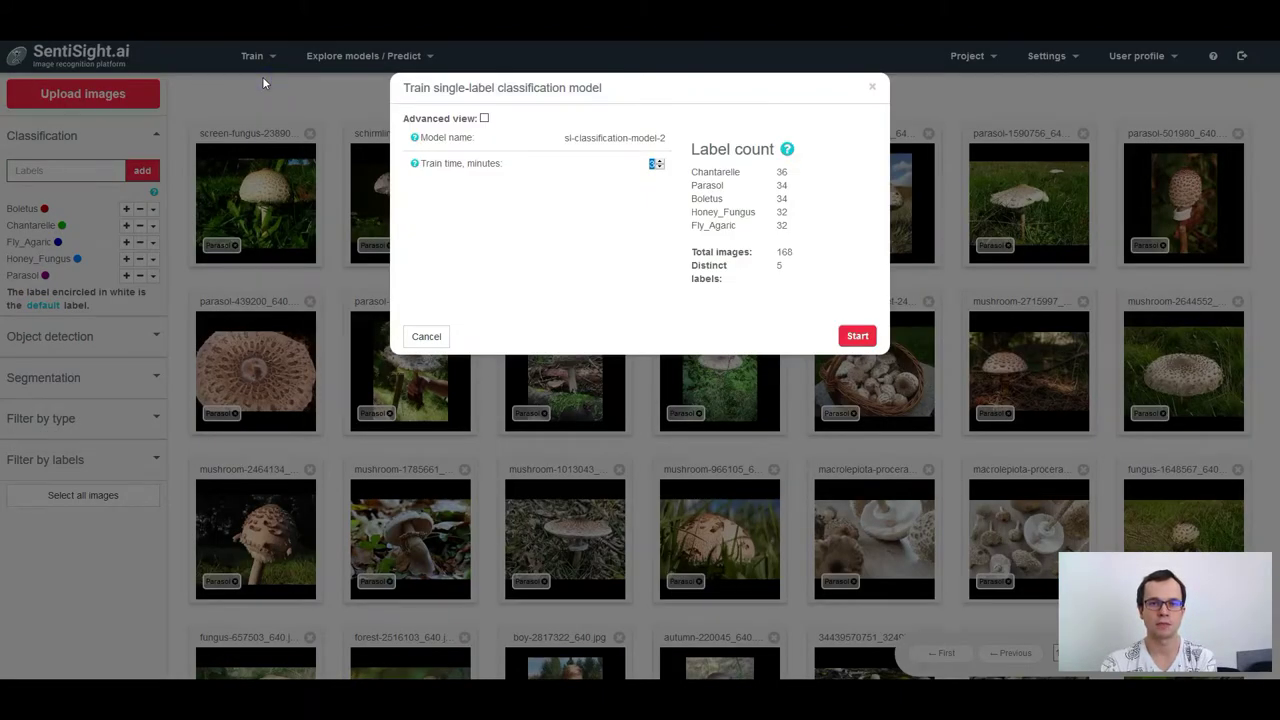
left_click_drag(564, 137, 666, 143)
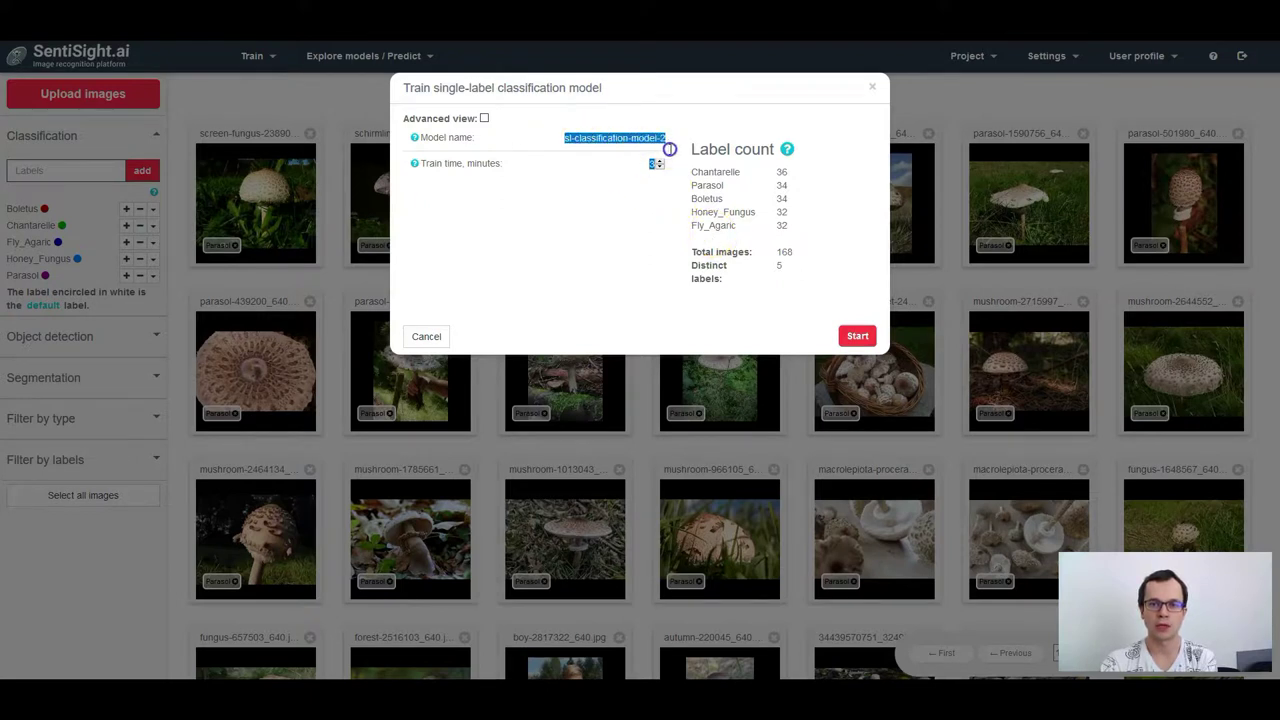
left_click(646, 158)
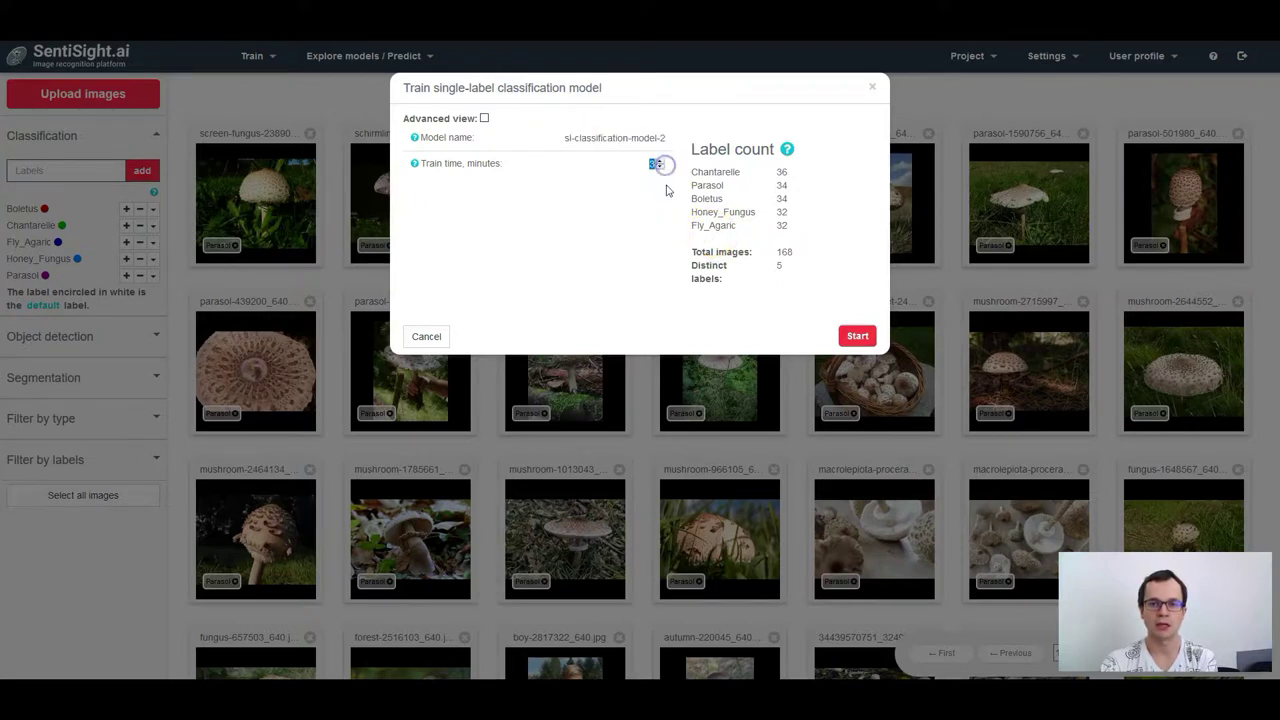
left_click(485, 119)
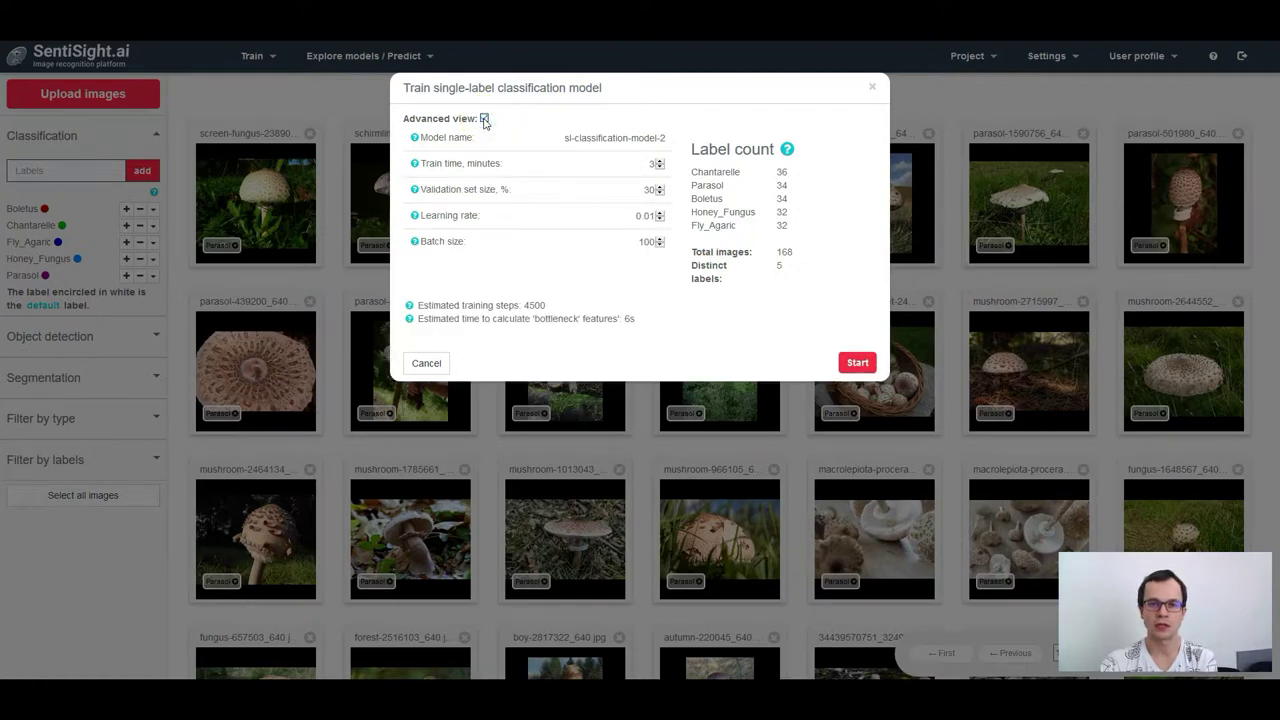
Step: Review the label counts, validation set size, learning rate and batch size of the model about to be trained
left_click(687, 135)
left_click_drag(687, 136, 793, 228)
left_click(793, 229)
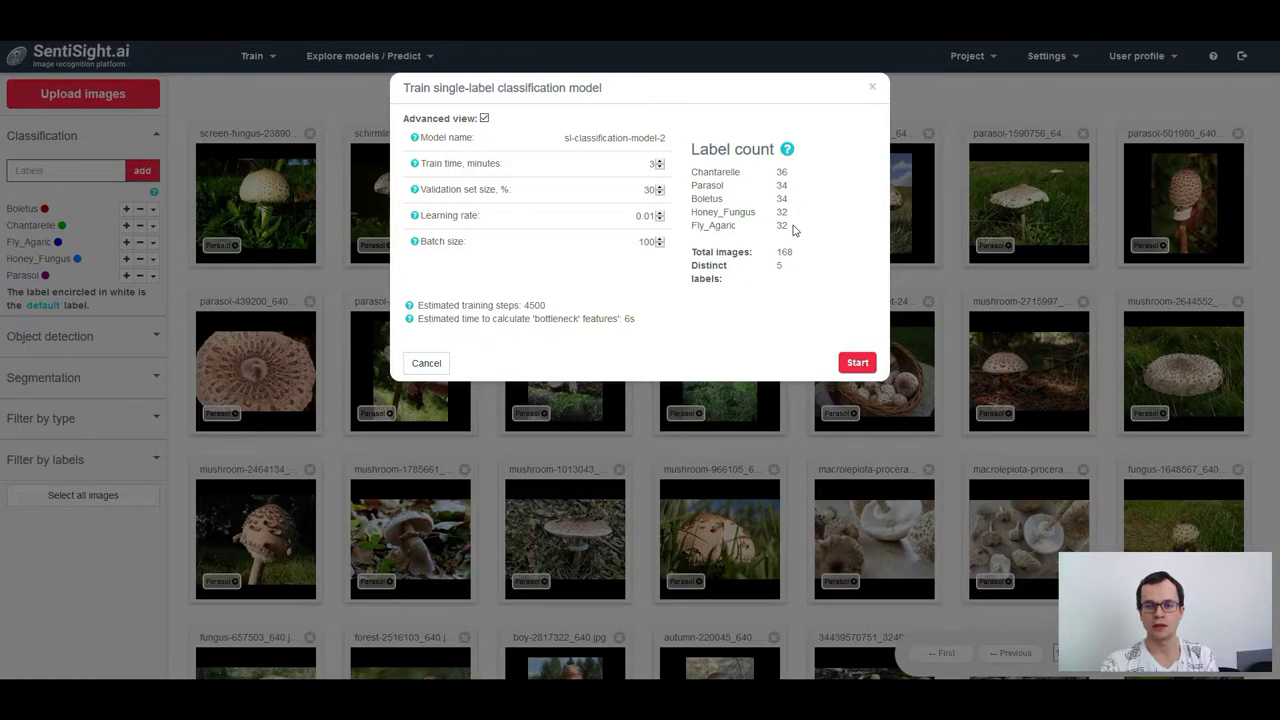
left_click(651, 188)
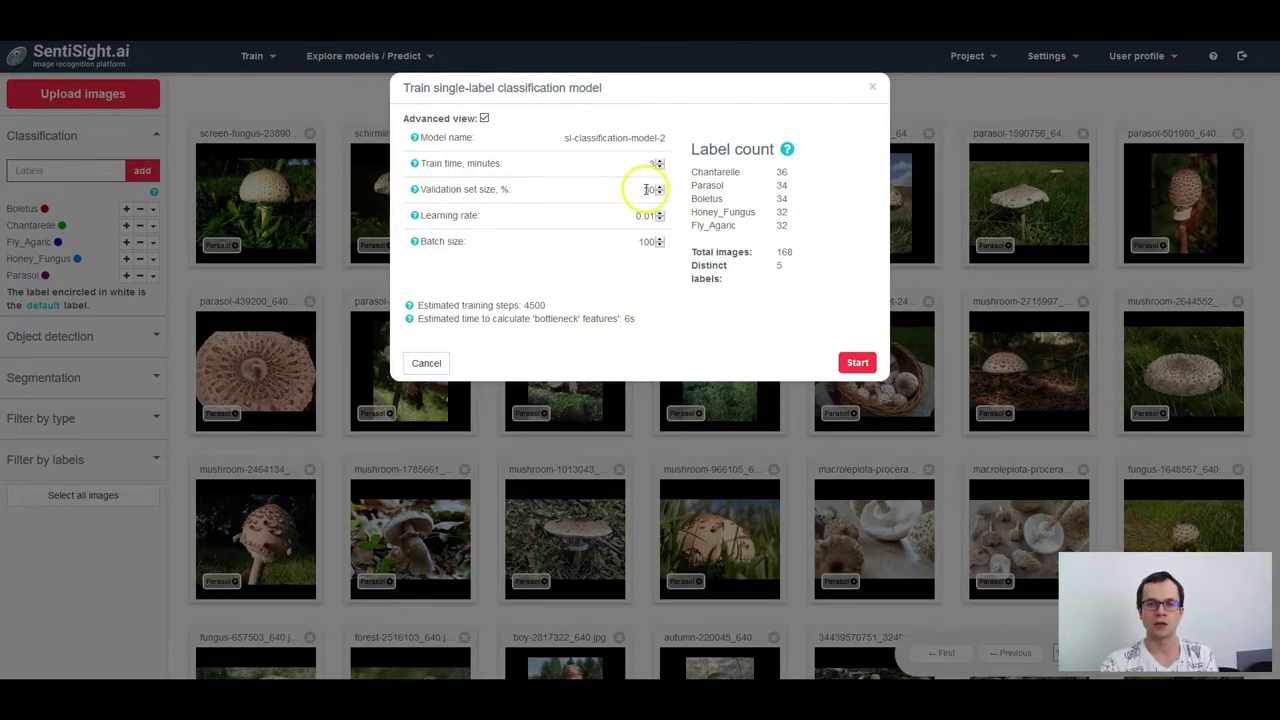
double_click(651, 189)
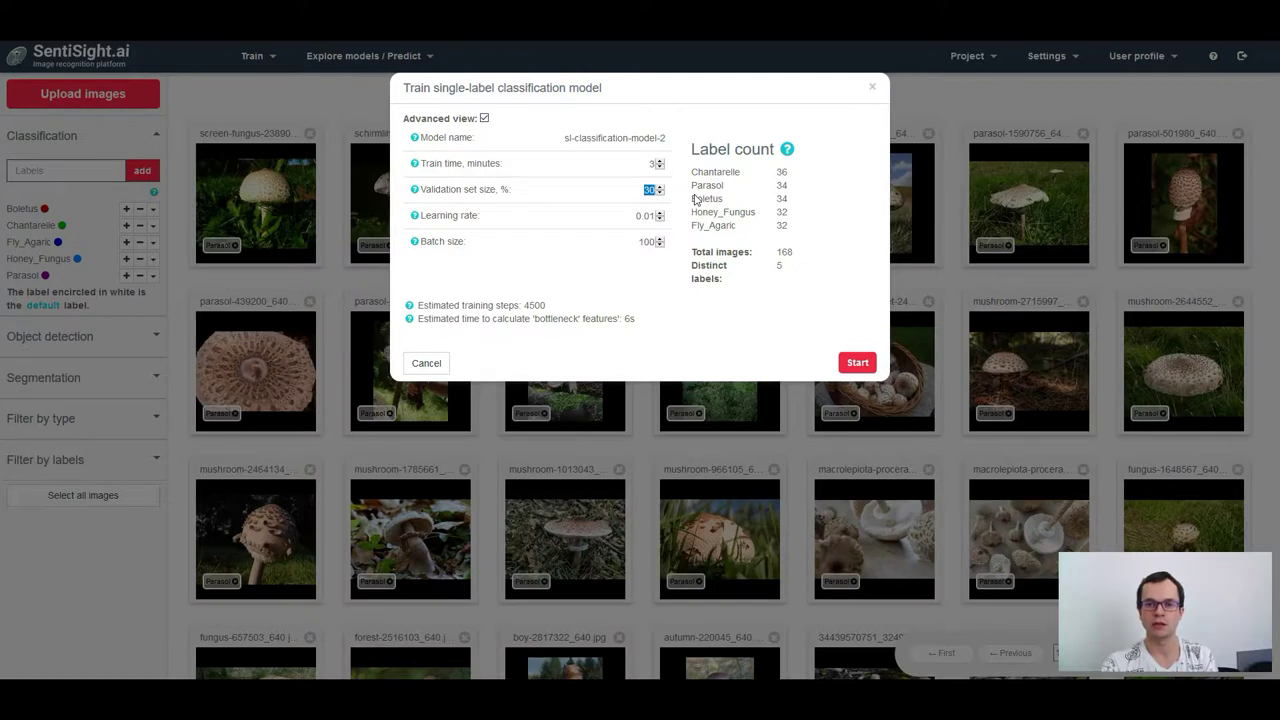
left_click(636, 213)
double_click(650, 215)
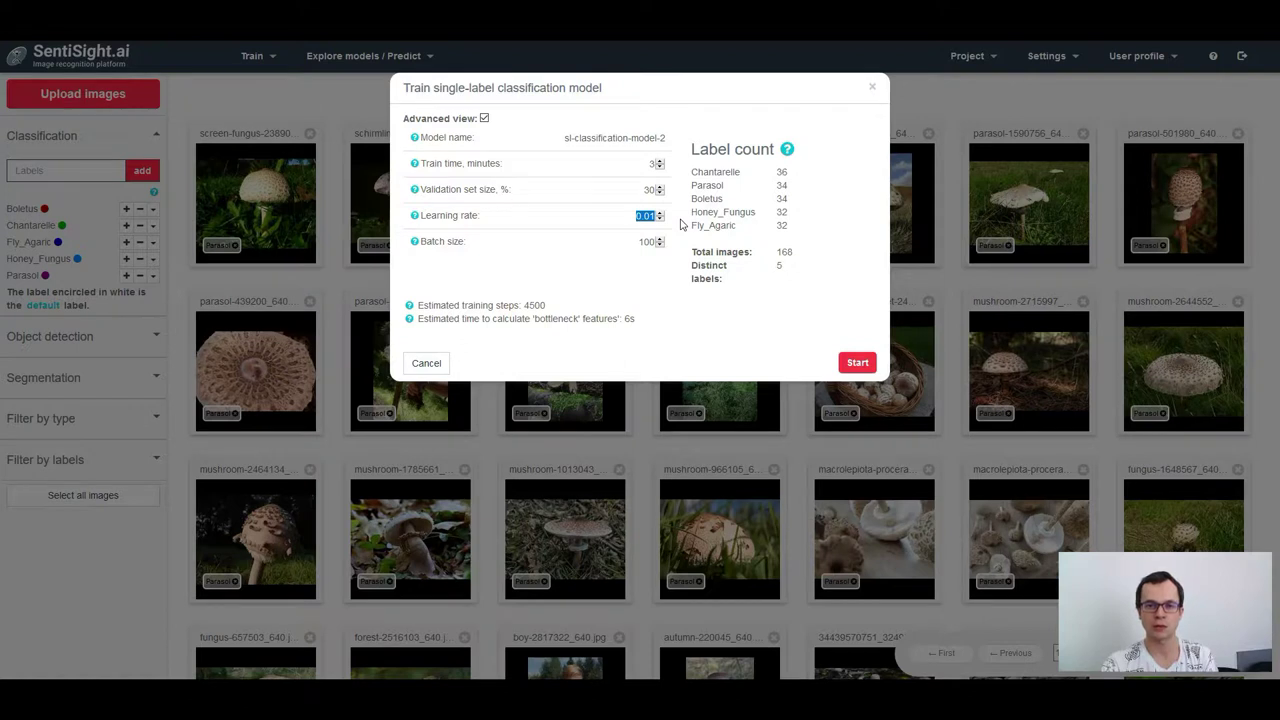
double_click(645, 241)
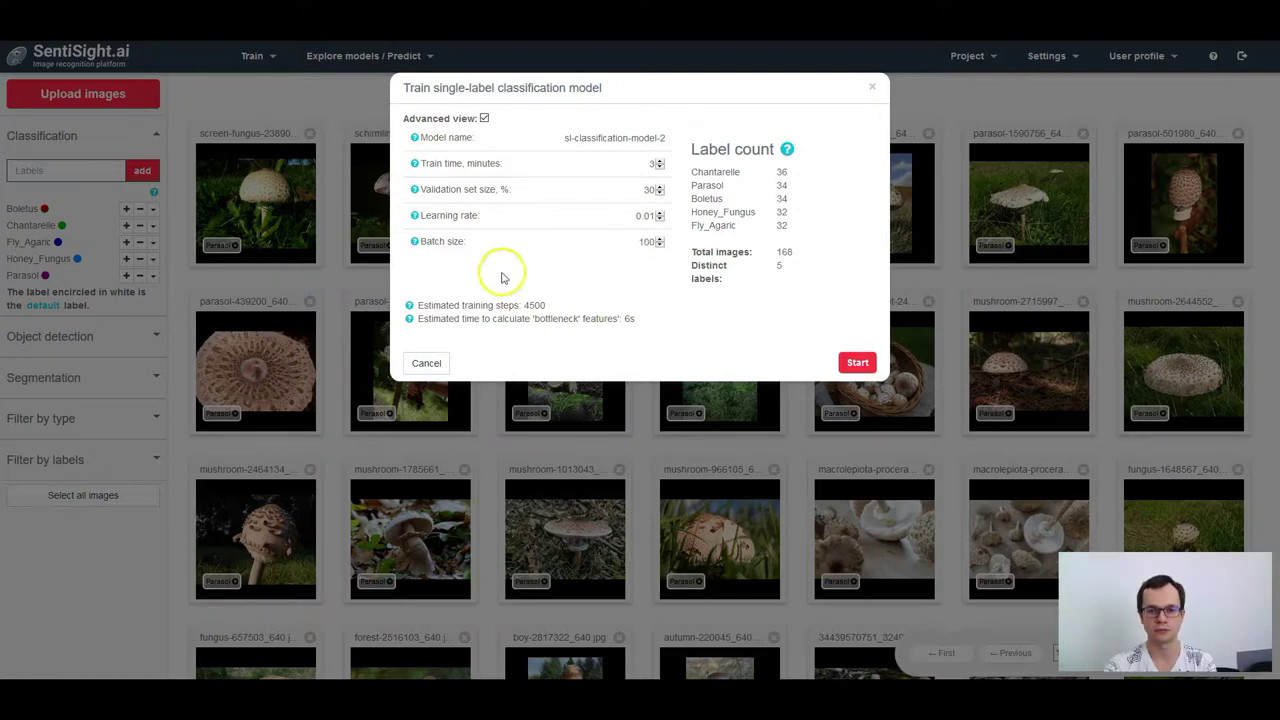
Step: Check the train time, estimated training steps and bottleneck calculation time, and start training the single-label model
left_click_drag(523, 305, 547, 307)
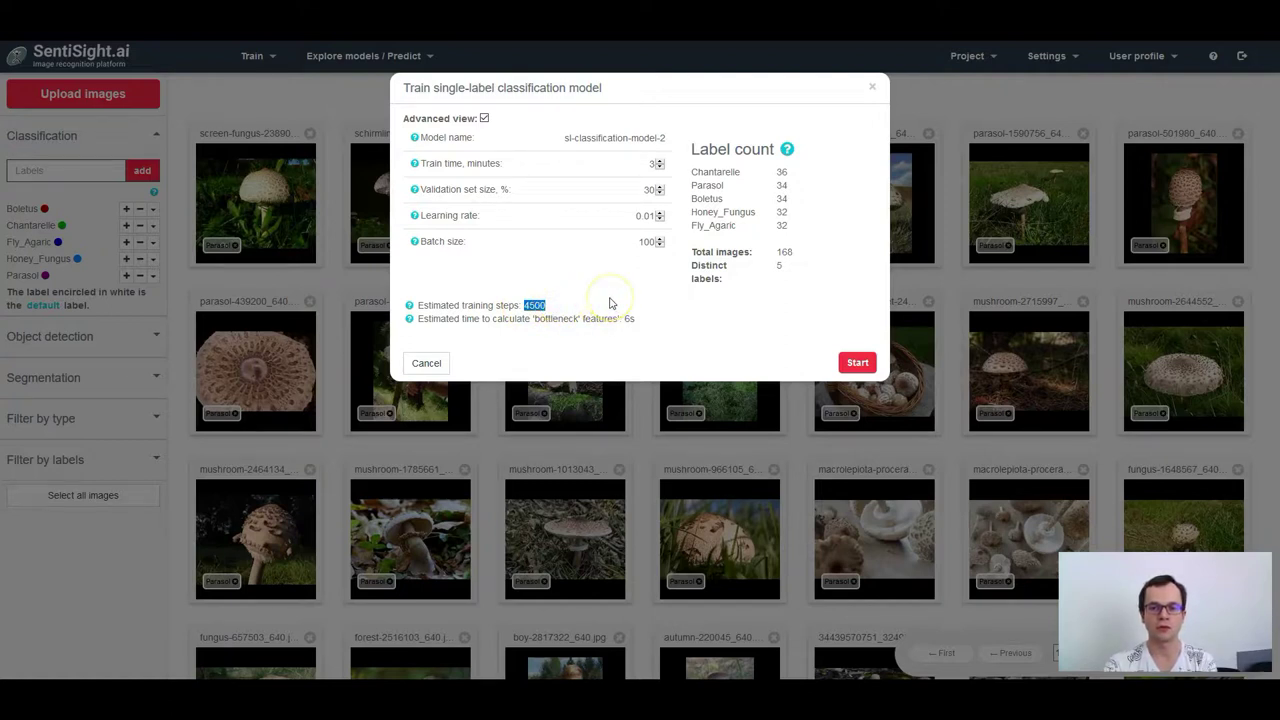
double_click(648, 163)
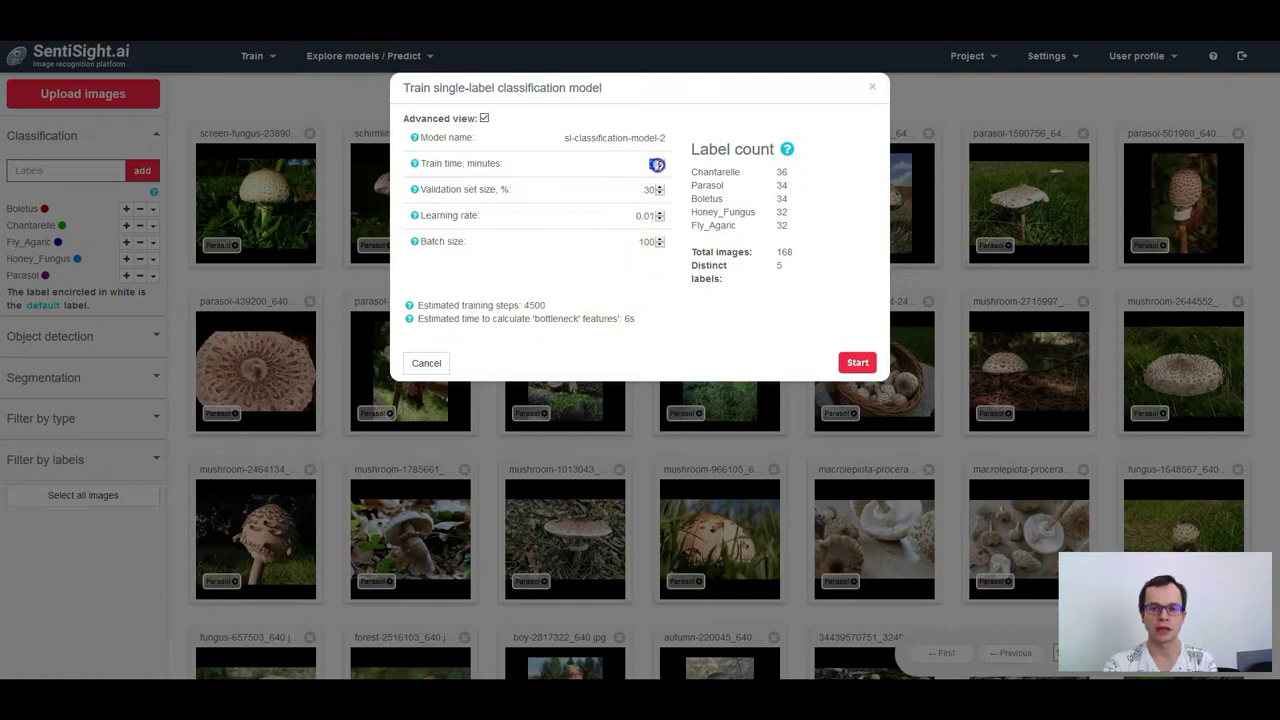
double_click(630, 319)
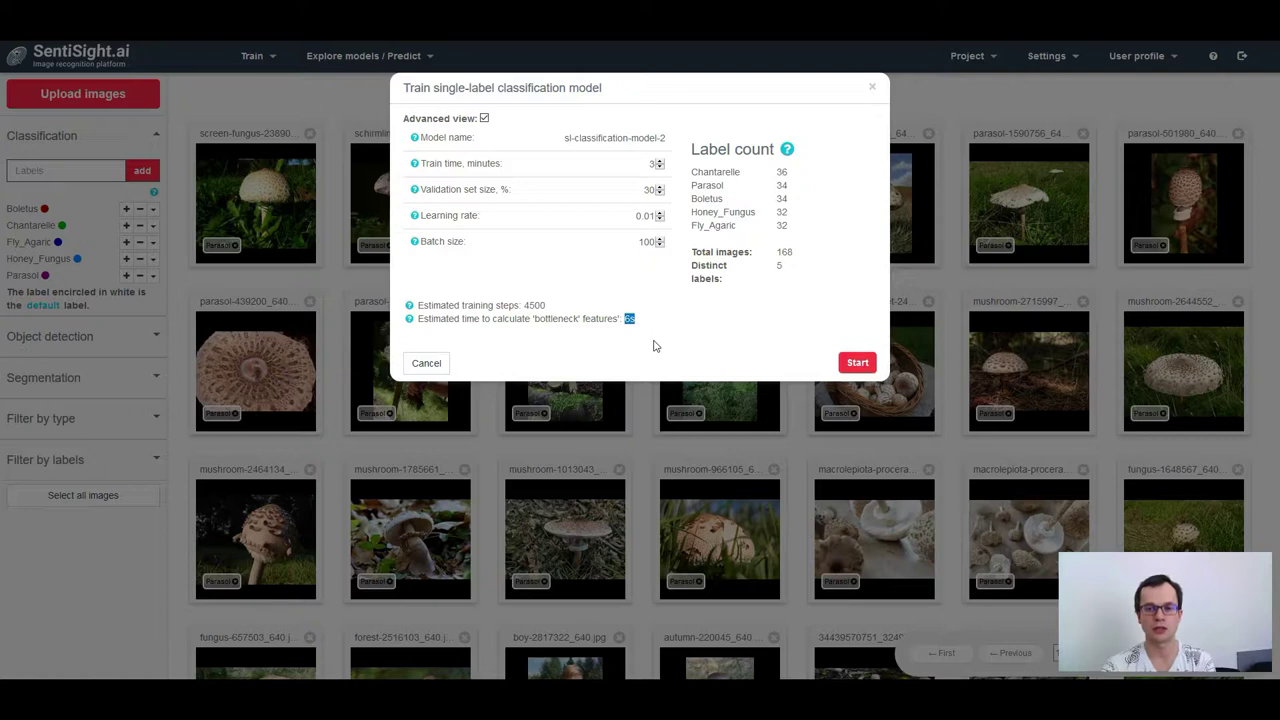
left_click(660, 316)
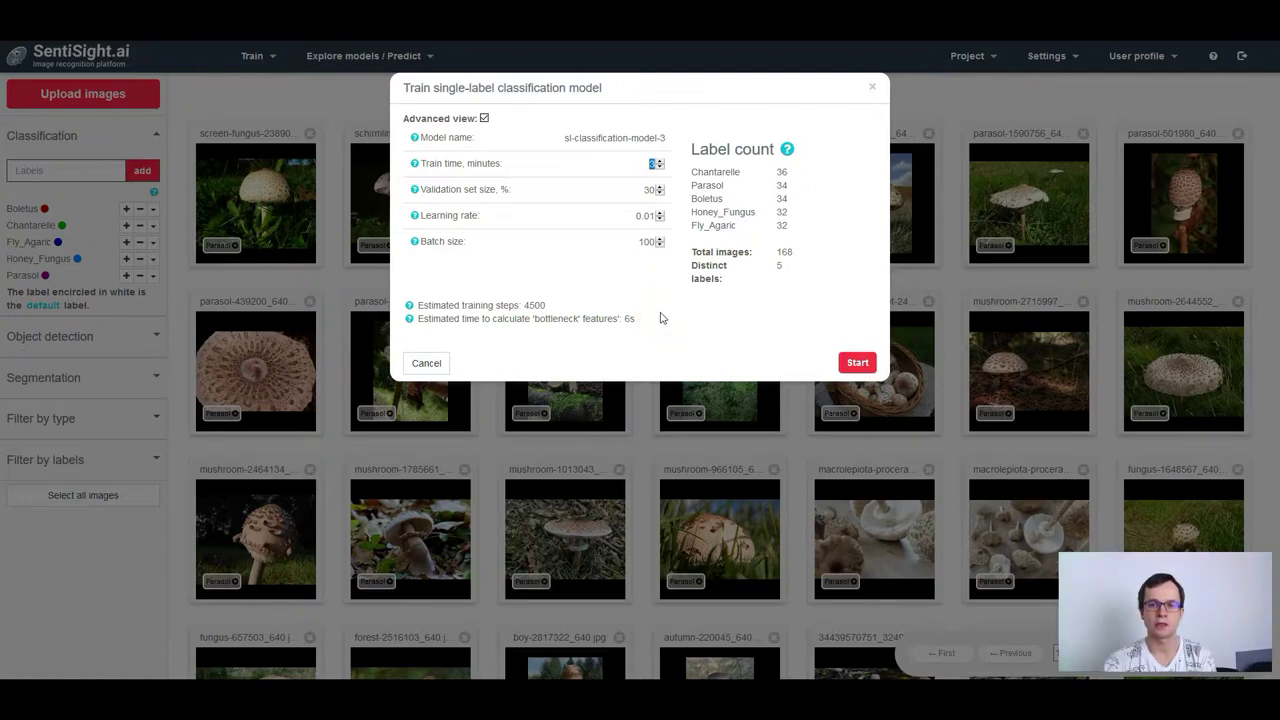
left_click(857, 362)
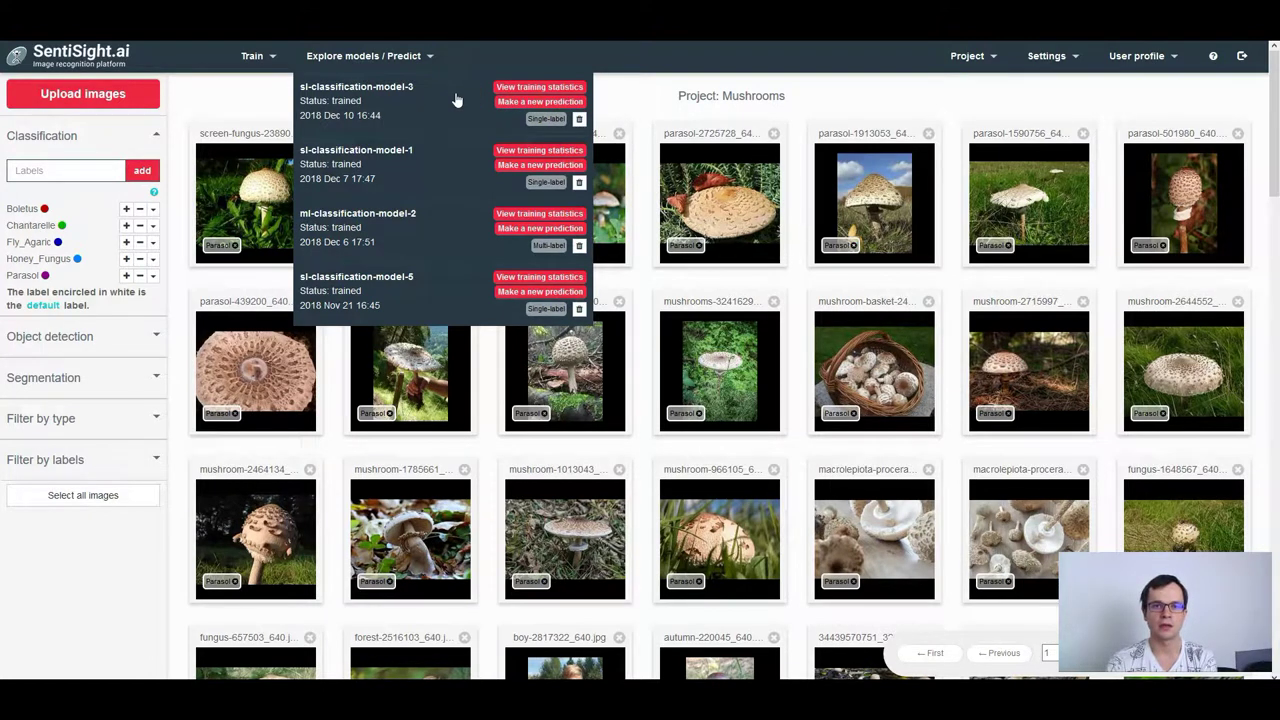
Step: Open the training statistics of sl-classification-model-3 and view its train results, followed by its validation results
left_click(532, 88)
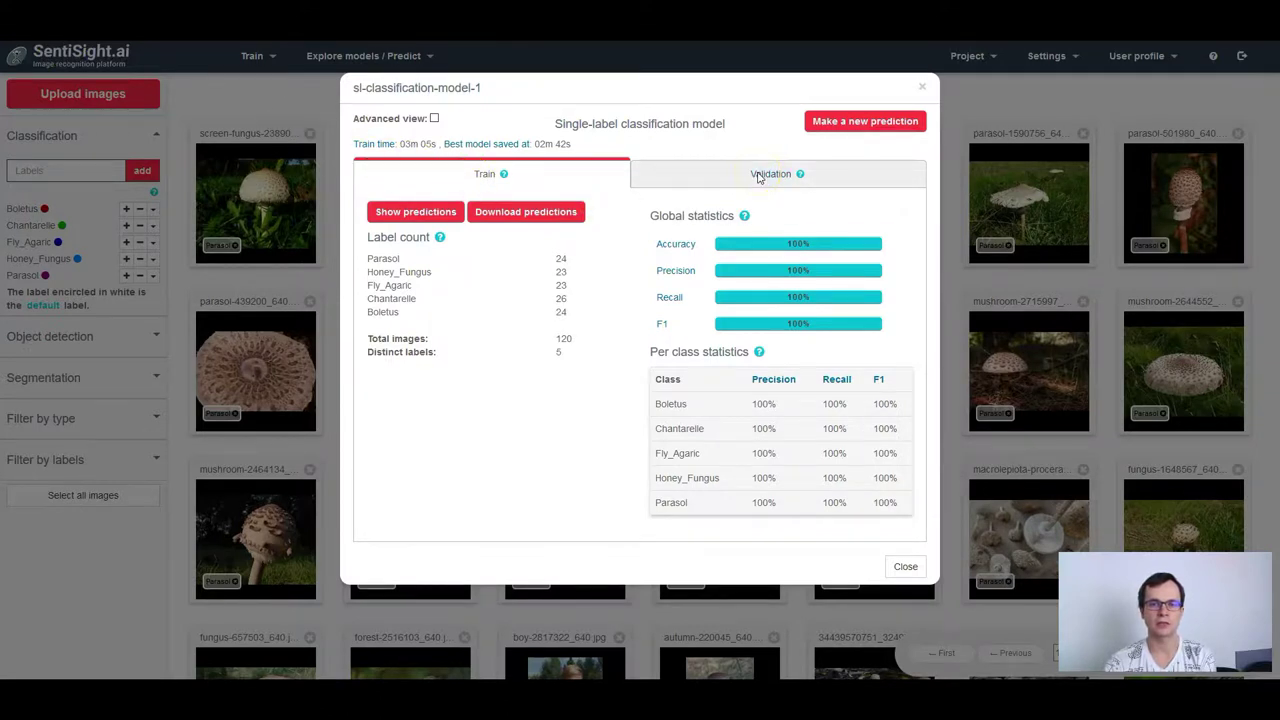
left_click(488, 175)
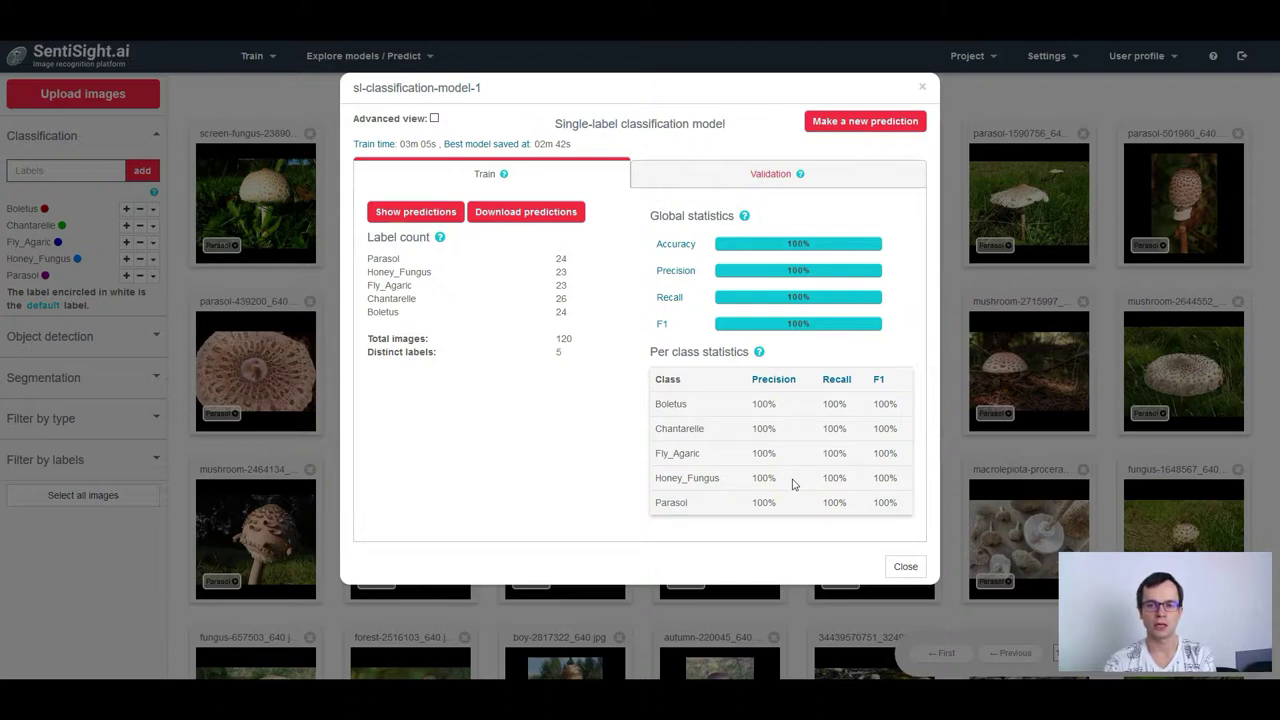
left_click(752, 177)
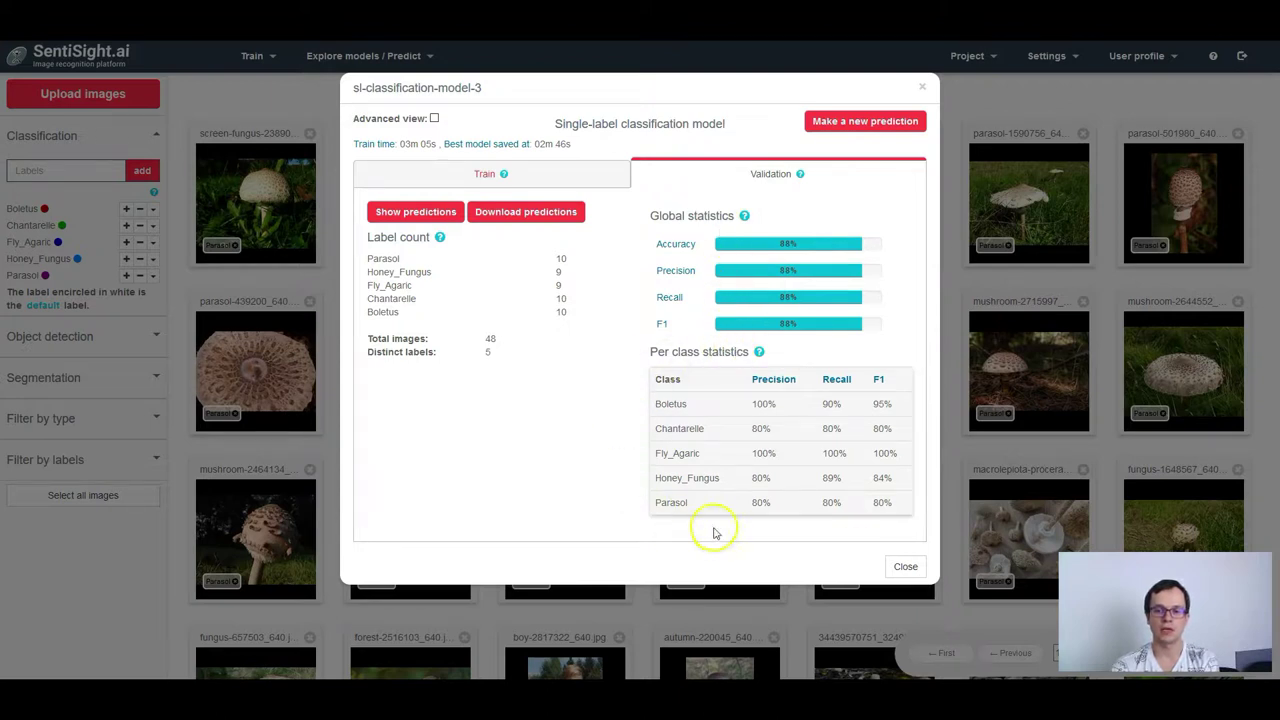
Step: Examine the validation set's per-class statistics and its global precision, recall and F1
left_click_drag(656, 404, 808, 414)
double_click(679, 428)
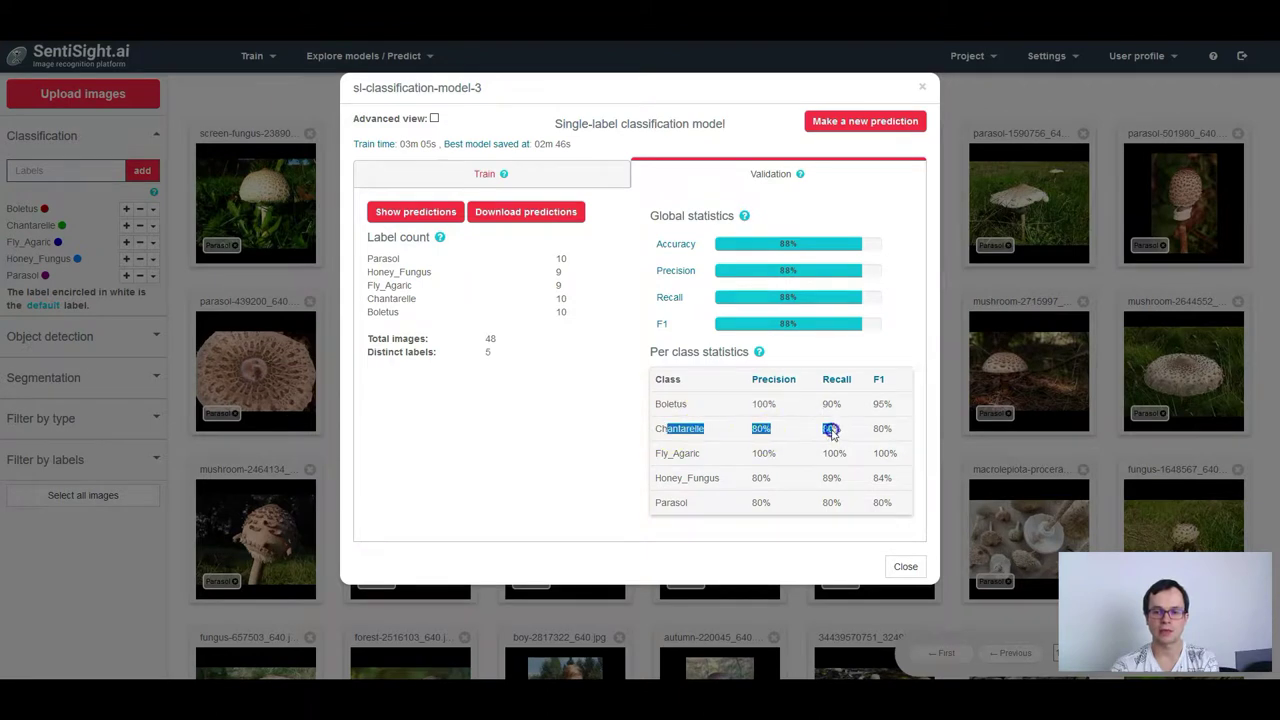
left_click(626, 294)
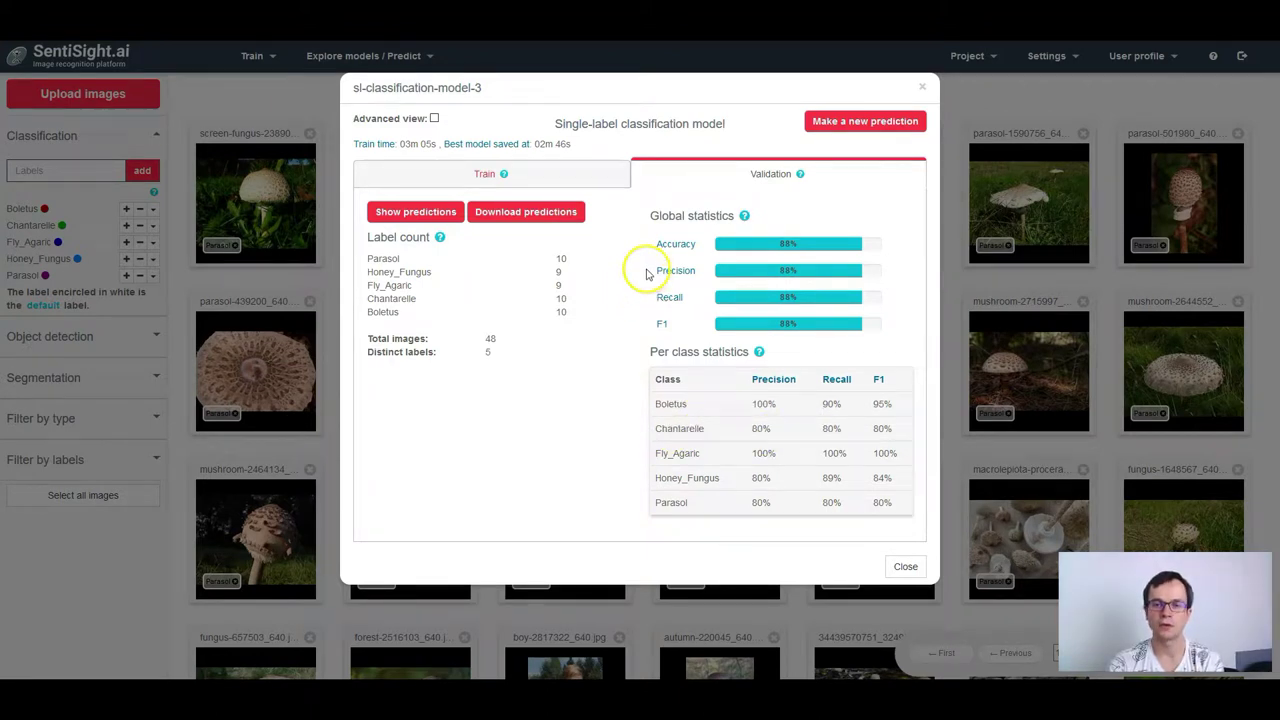
left_click_drag(640, 266, 697, 321)
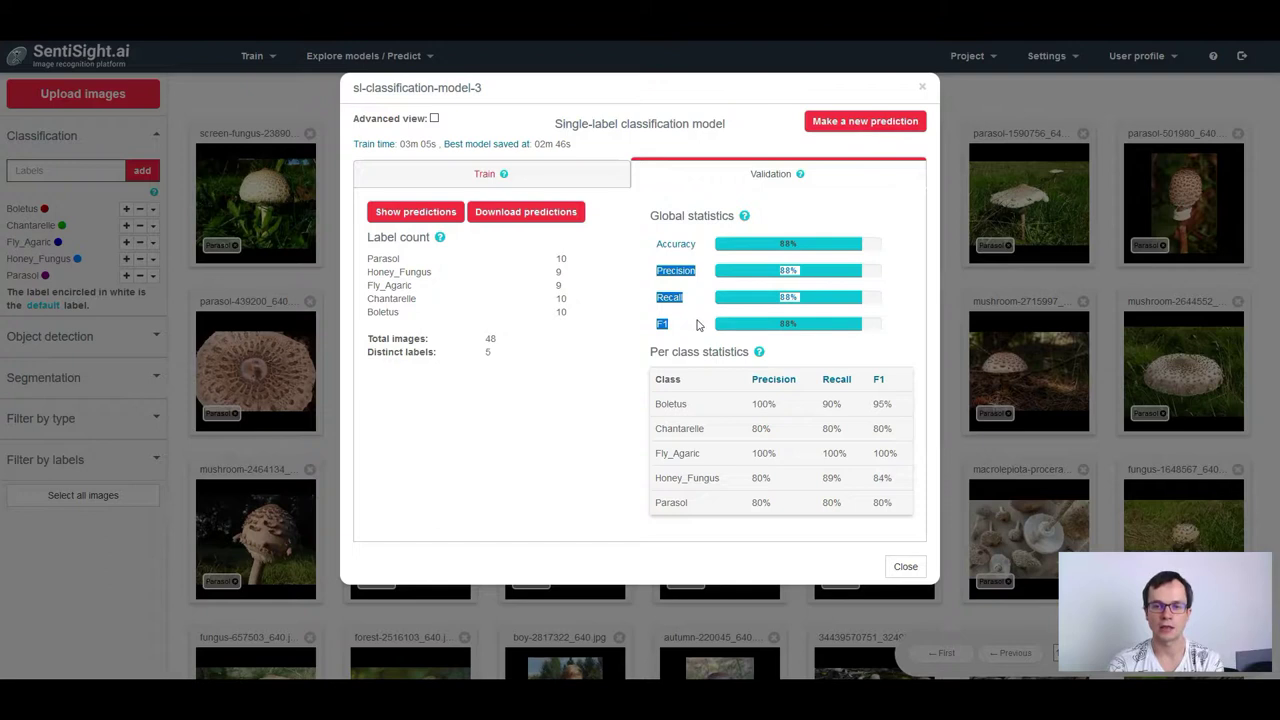
left_click(697, 321)
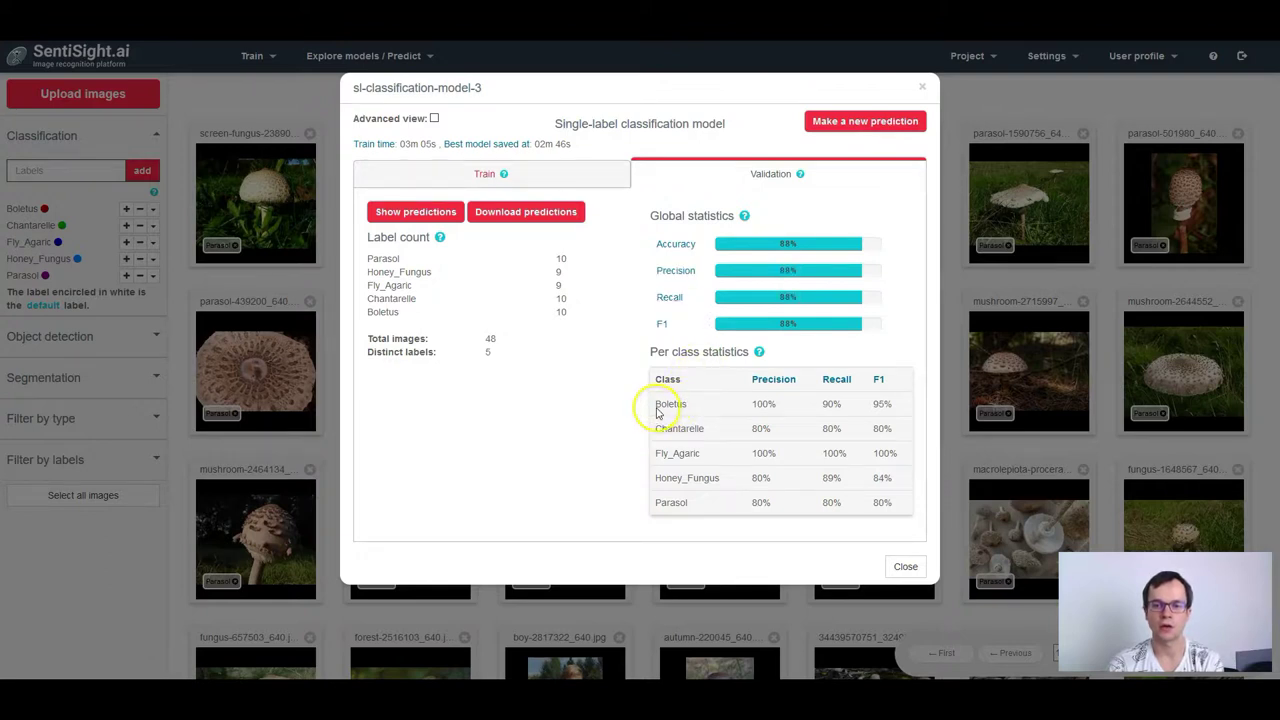
left_click_drag(655, 403, 780, 511)
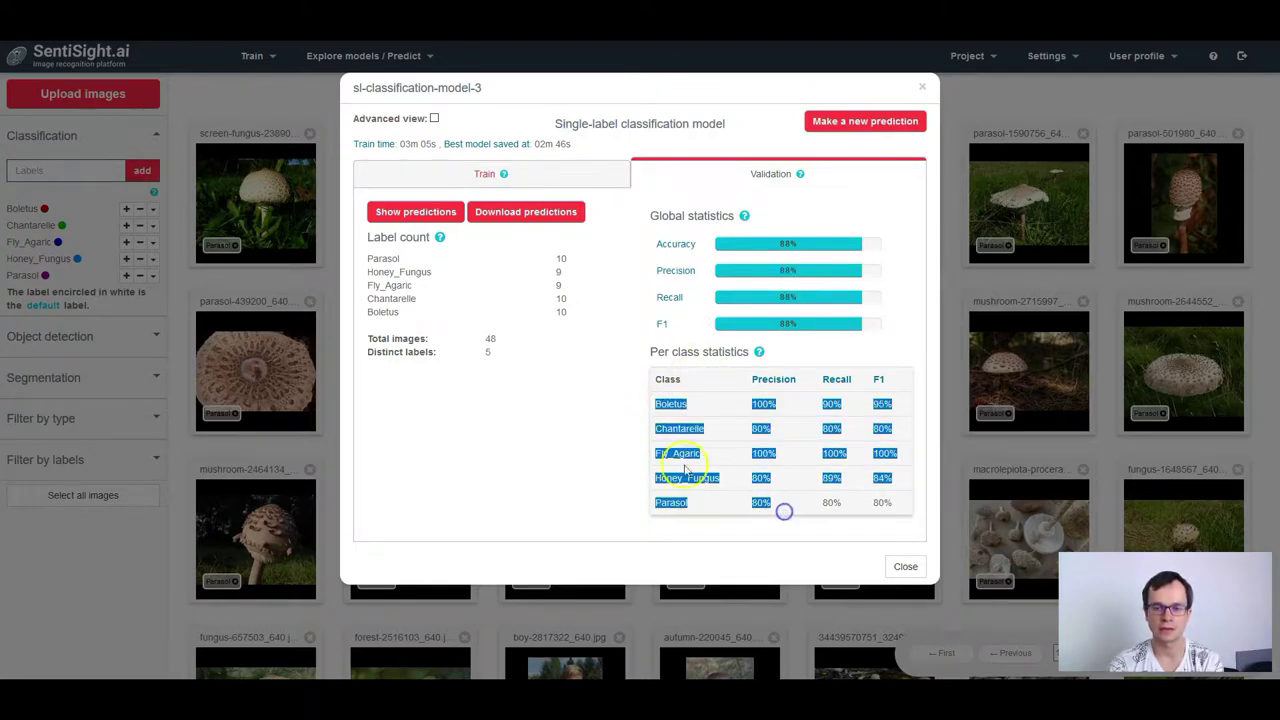
left_click(626, 384)
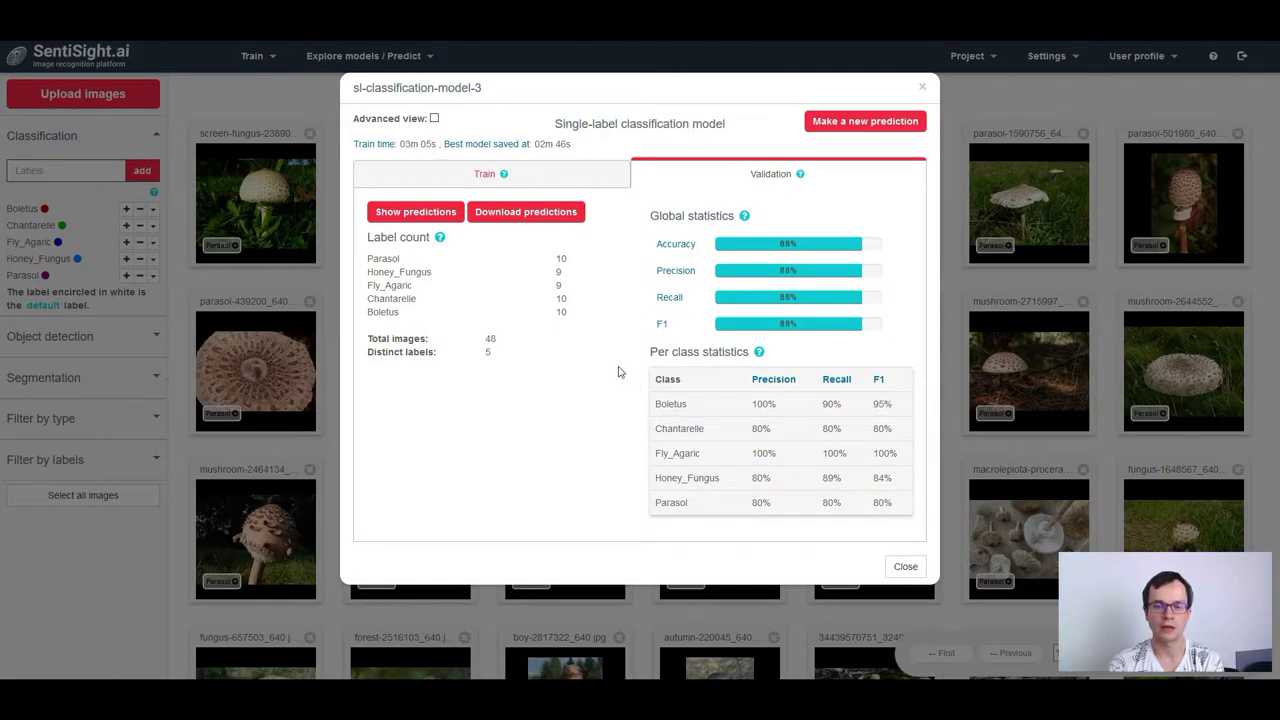
Step: Examine the validation label counts and global accuracy, and read the explanation of the precision metric
left_click_drag(373, 260, 583, 309)
left_click(583, 309)
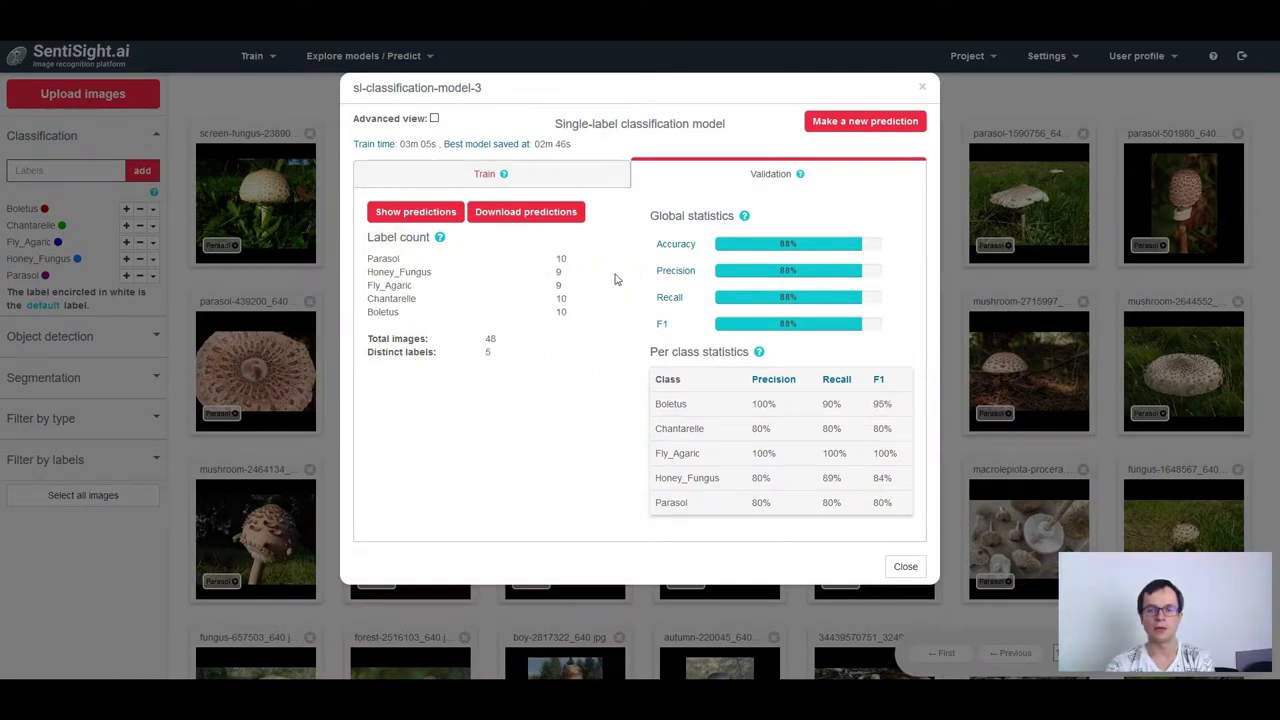
left_click_drag(615, 278, 700, 252)
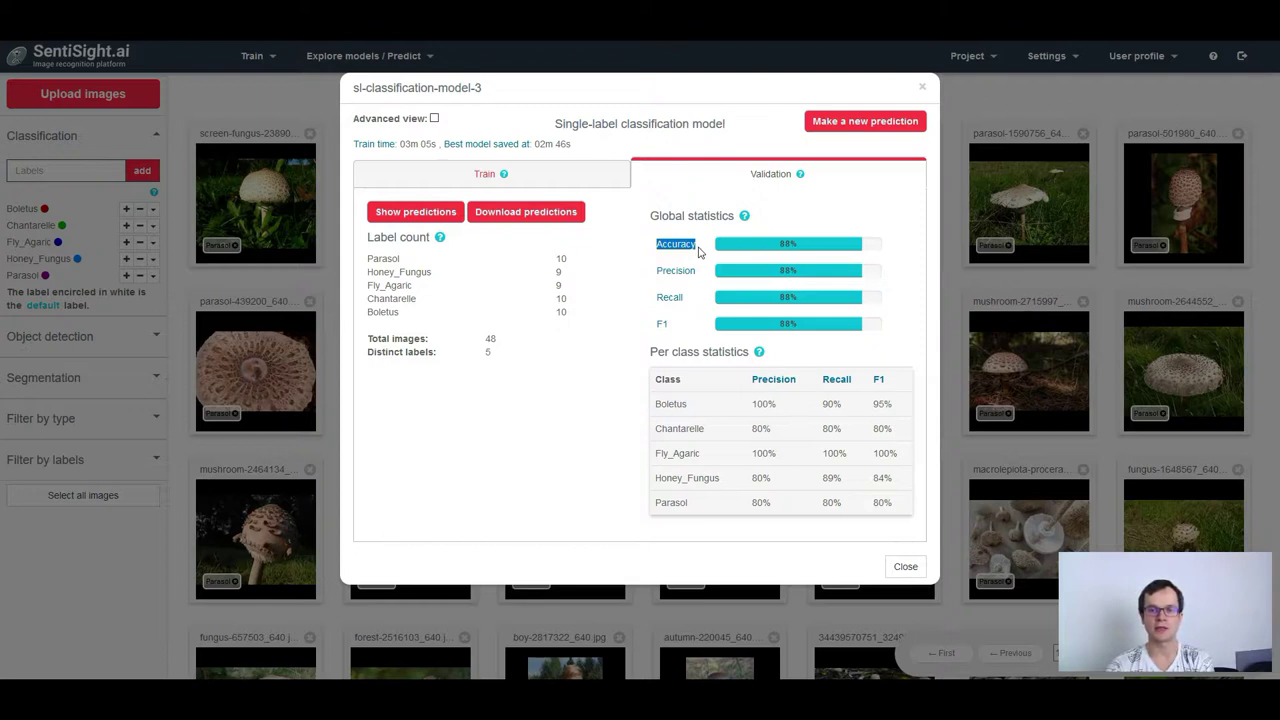
left_click(623, 271)
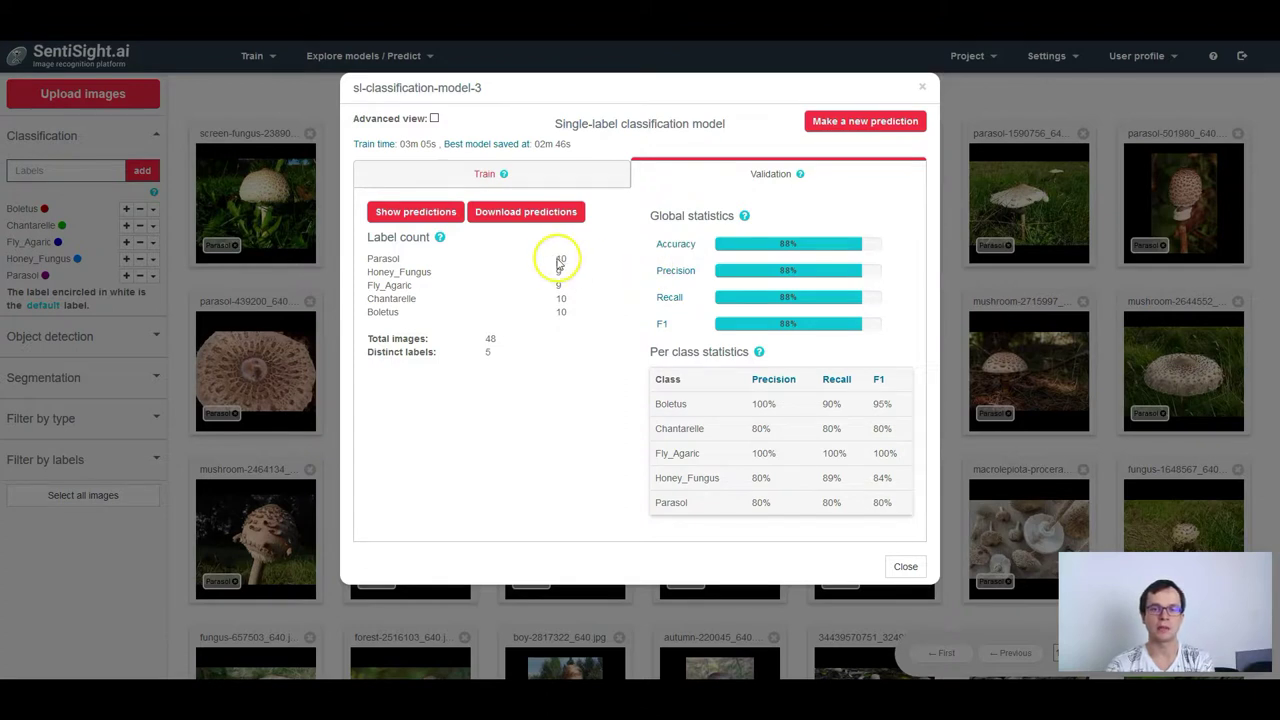
left_click_drag(559, 262, 674, 331)
left_click(688, 332)
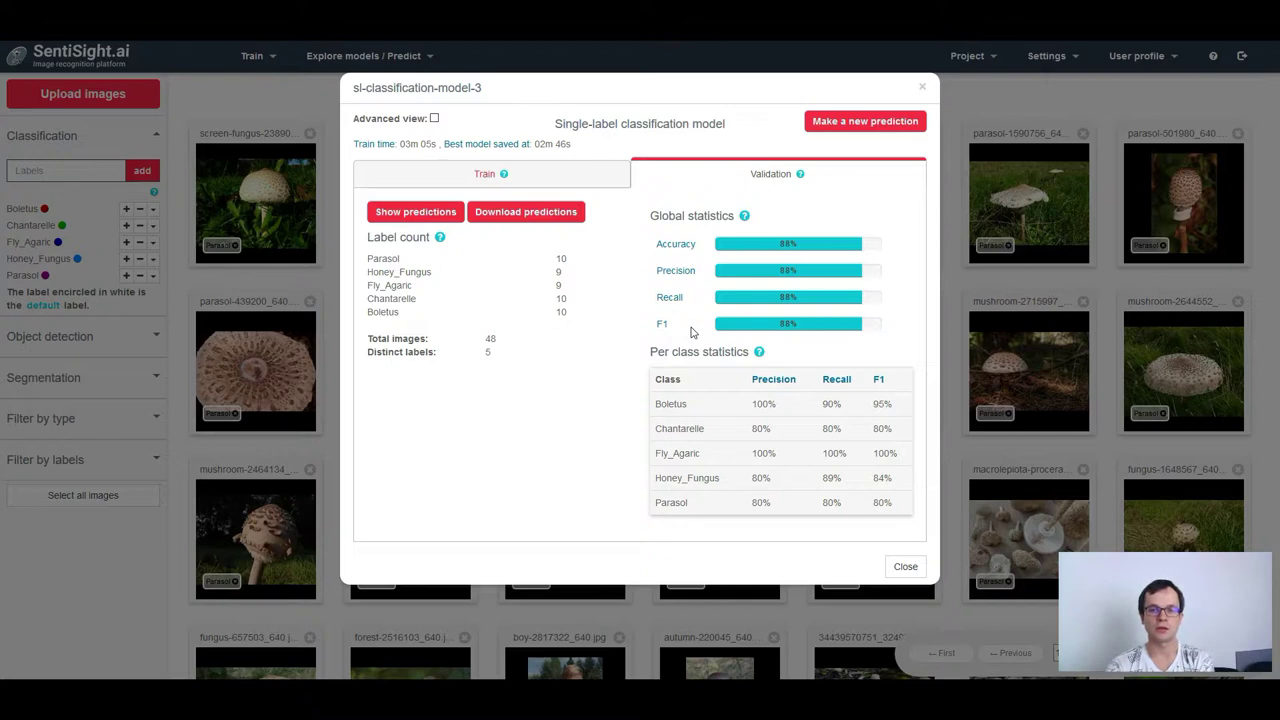
left_click(685, 272)
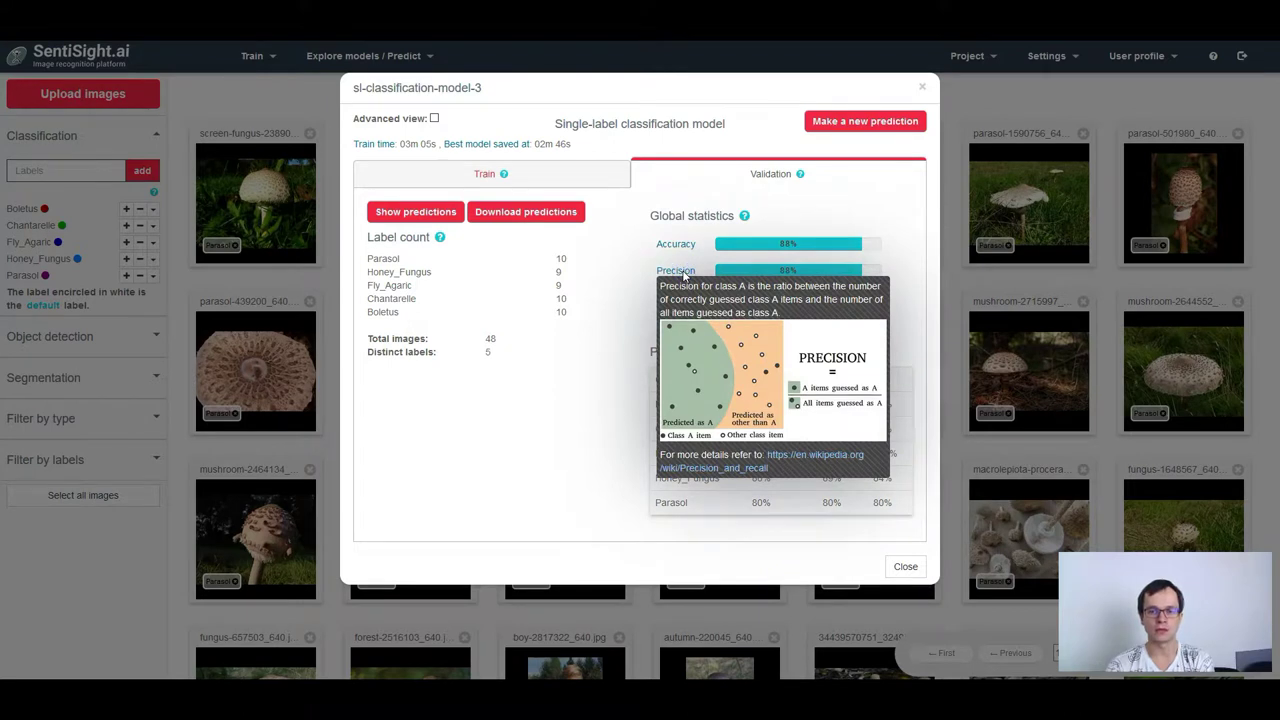
left_click(476, 281)
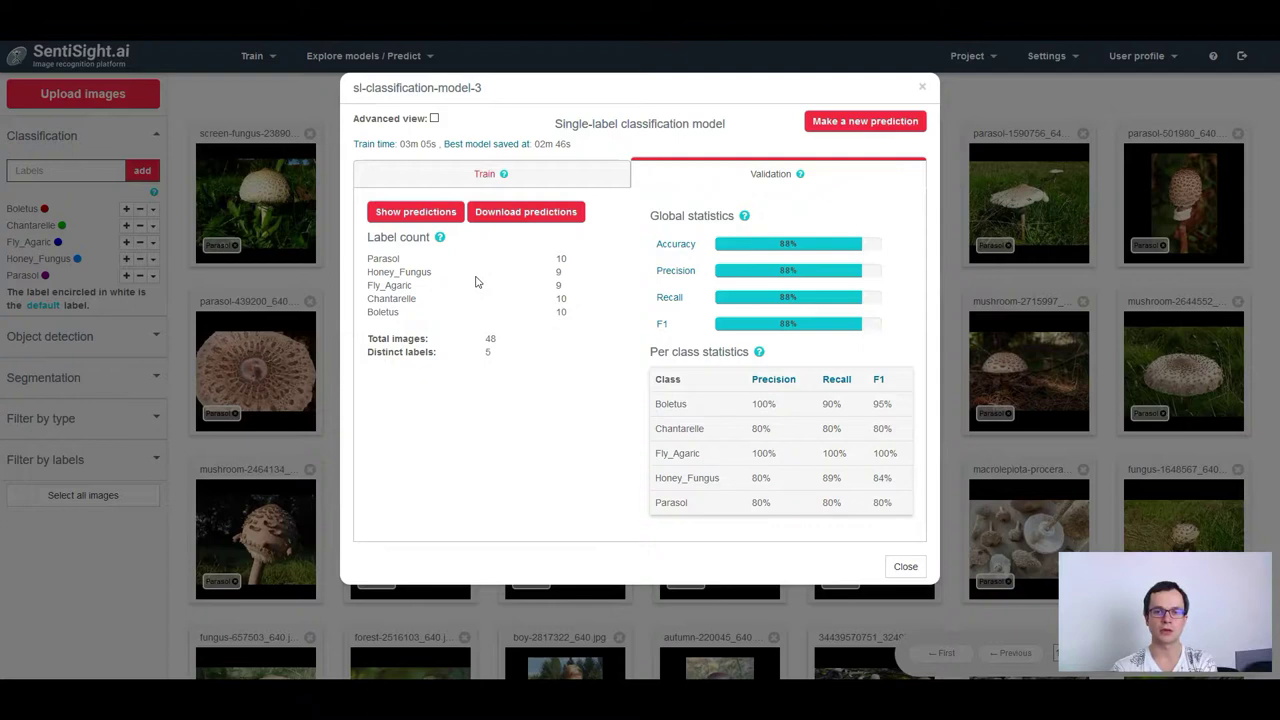
Step: Show the validation predictions and examine the predicted scores per label for the first Fly_Agaric image
left_click(420, 216)
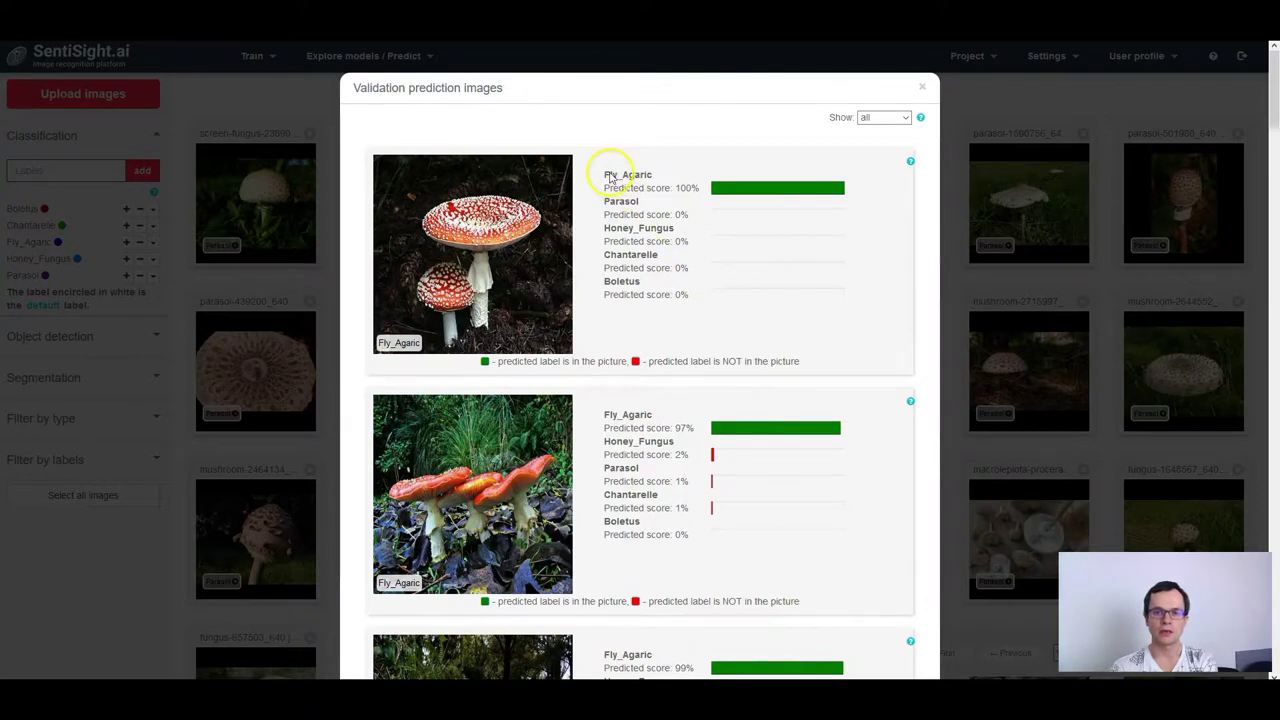
left_click_drag(604, 174, 703, 299)
left_click(703, 299)
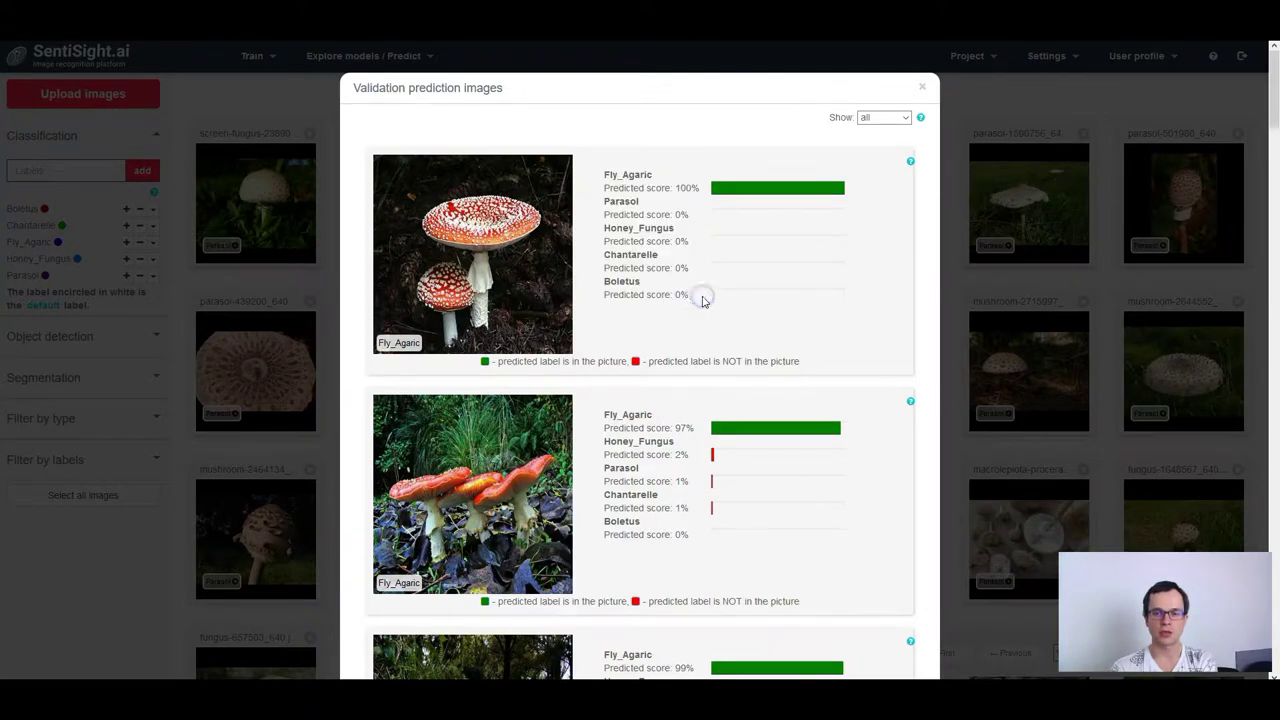
left_click_drag(607, 188, 700, 189)
left_click(697, 215)
left_click_drag(602, 172, 693, 297)
left_click(693, 297)
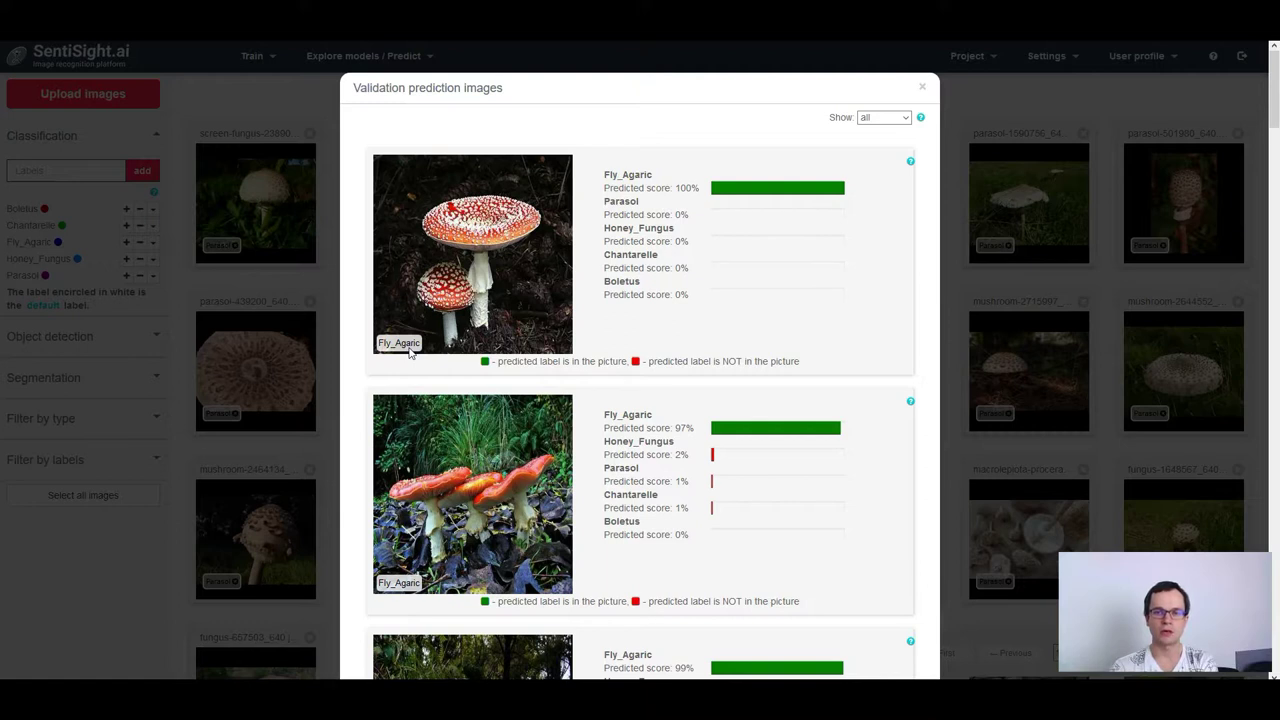
Step: Filter the validation prediction images to show only the correct ones, followed by only the incorrect ones
left_click(880, 117)
left_click(880, 147)
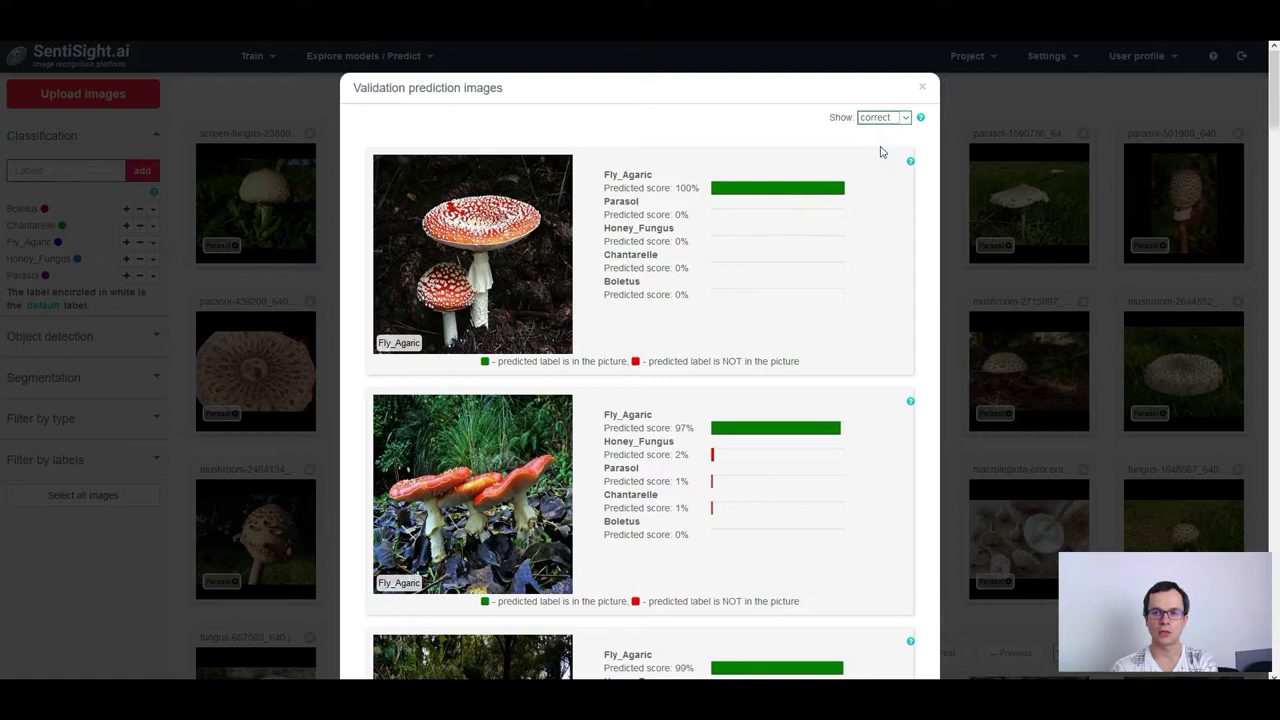
left_click(904, 119)
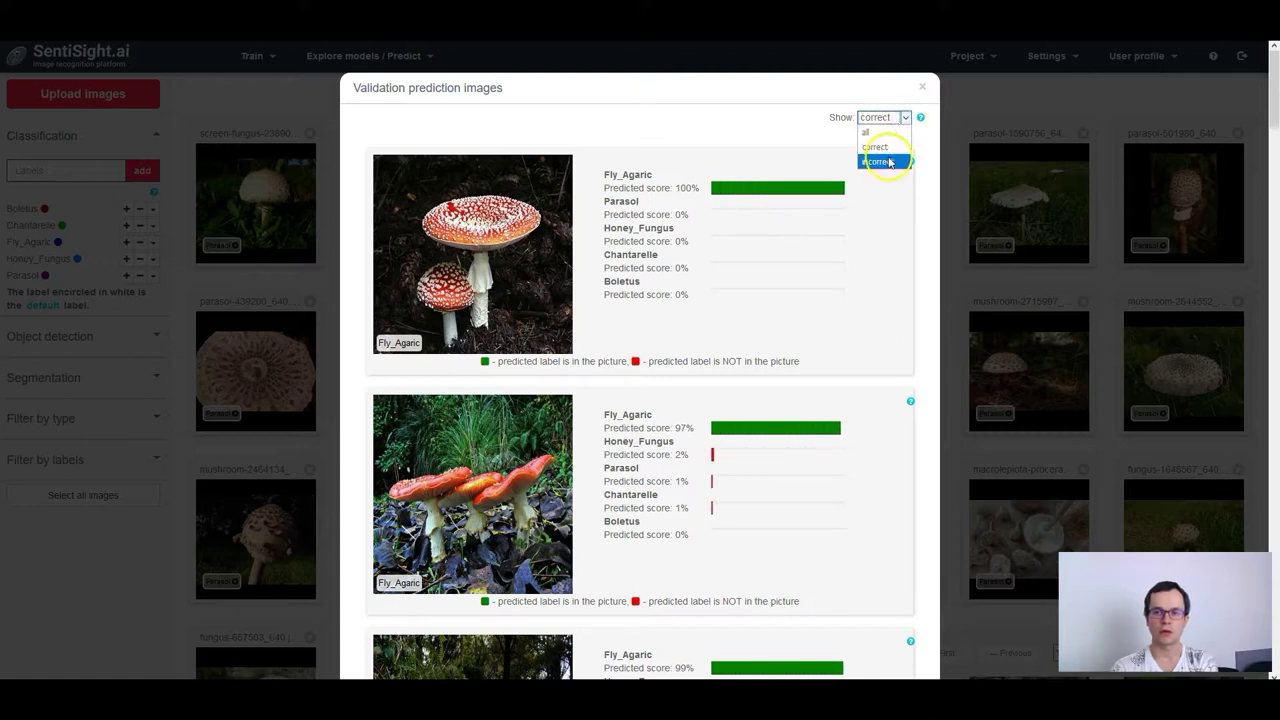
left_click(880, 161)
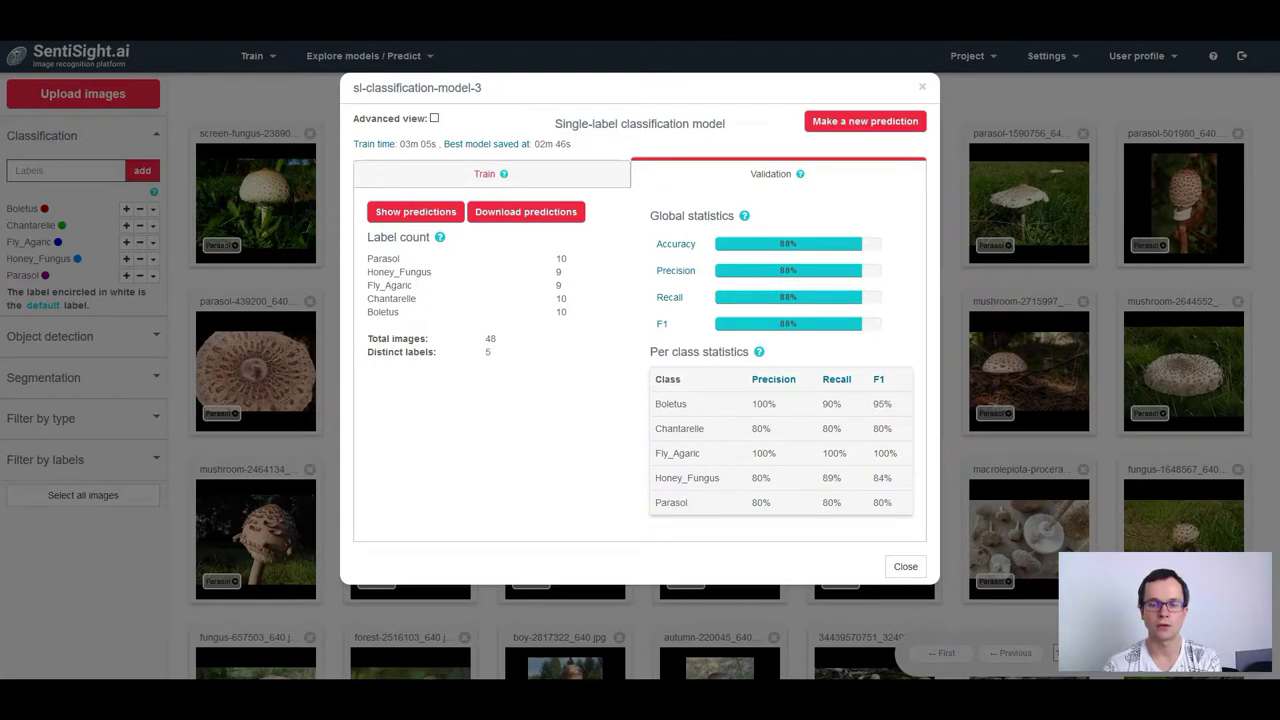
Step: Download the validation predictions as tpvimages.zip and view the archive's contents in 7-Zip File Manager
left_click(510, 218)
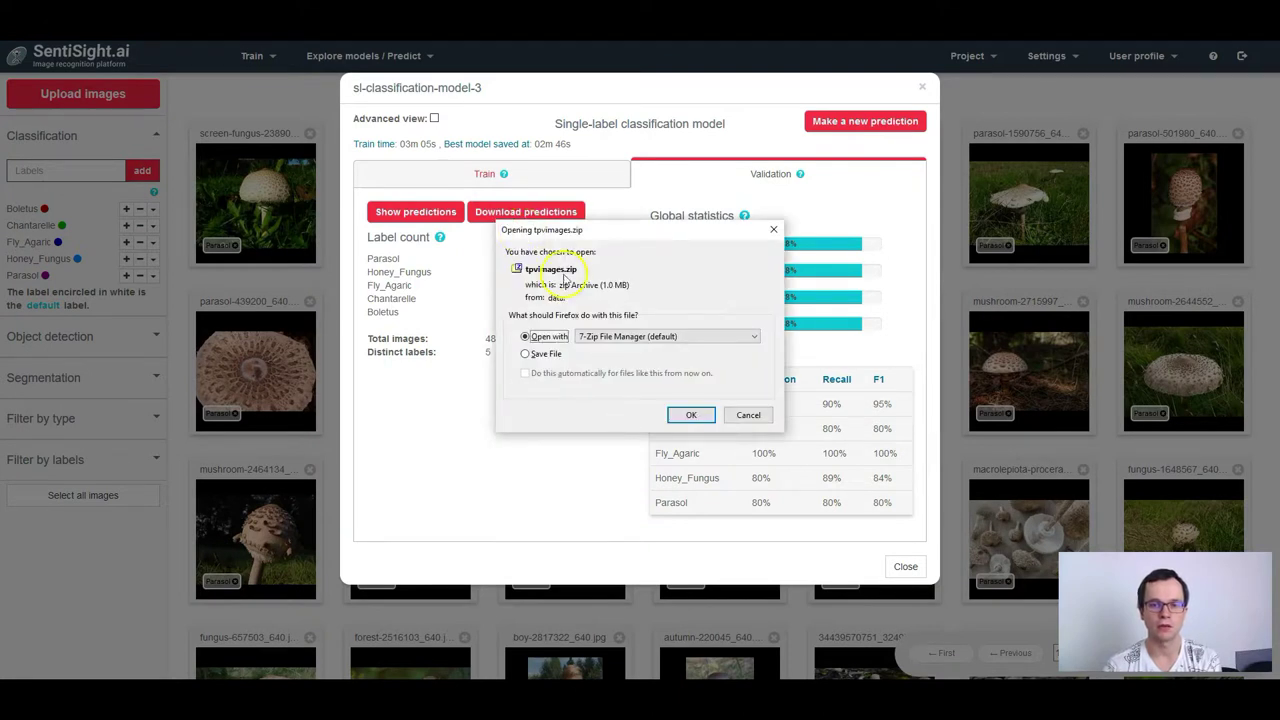
left_click(690, 414)
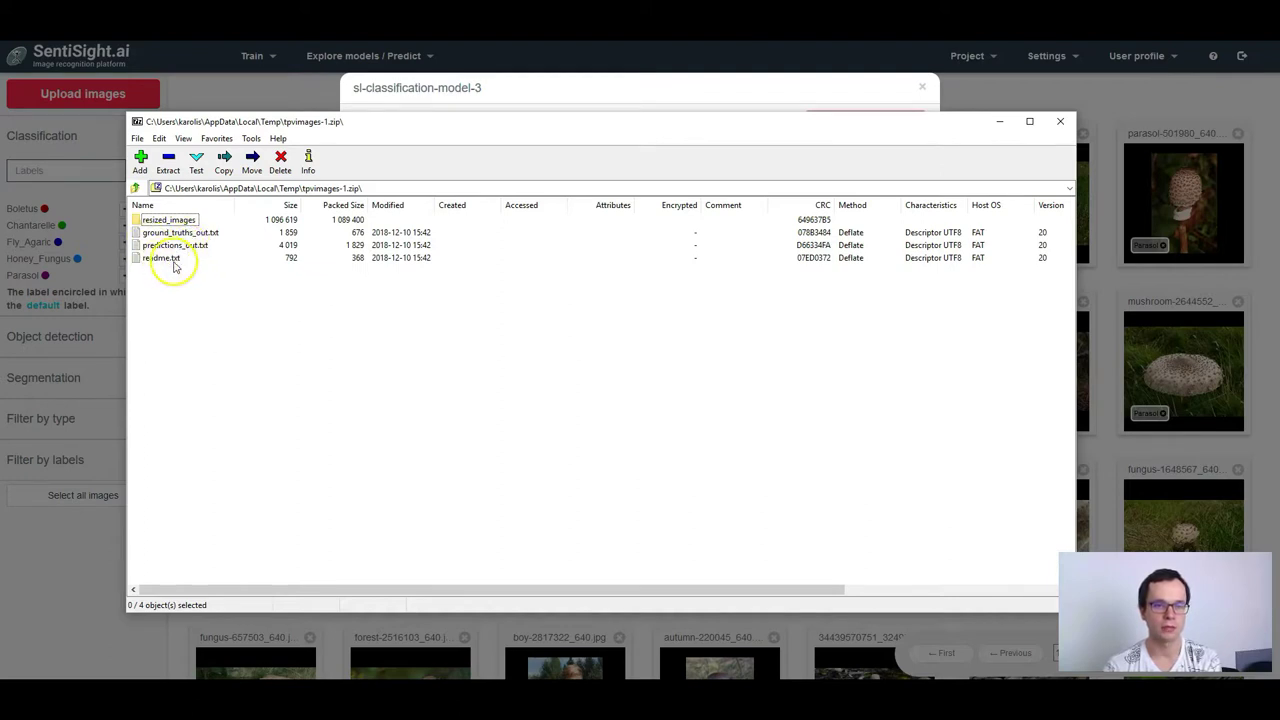
left_click(1059, 121)
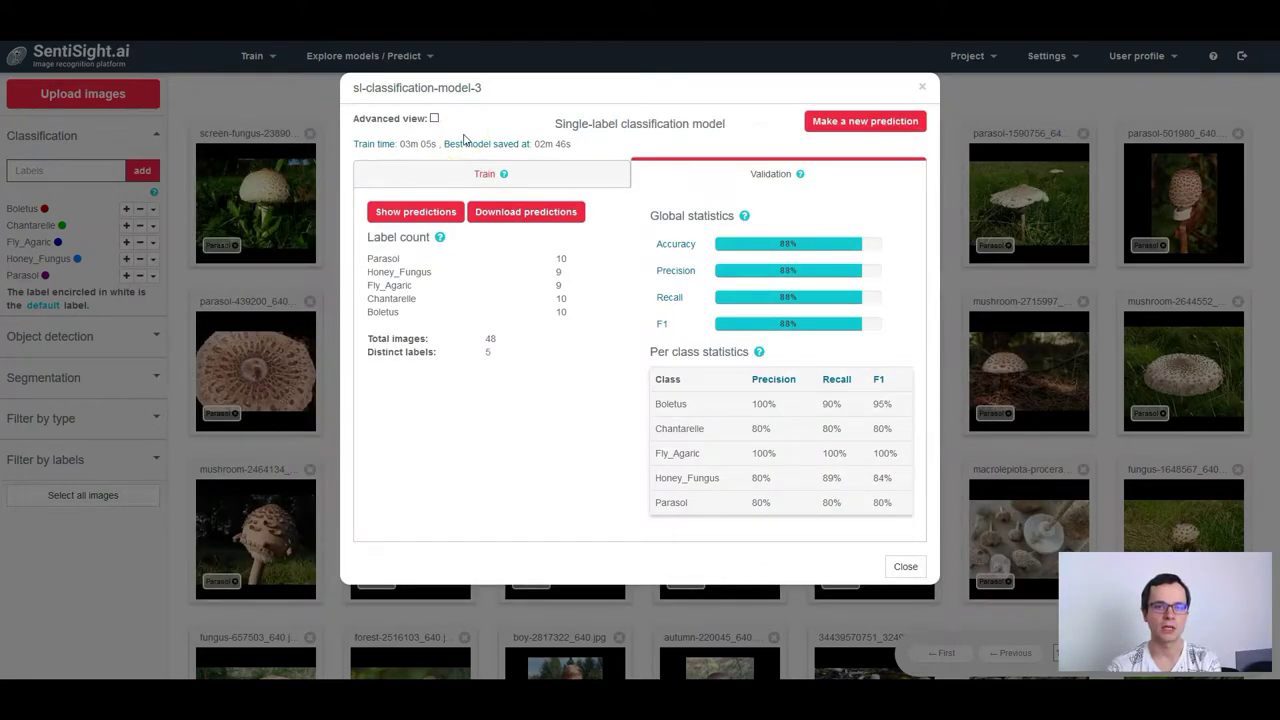
Step: Examine the train time and best-model time, then enable the advanced view and examine validation set size, learning rate and batch size
left_click_drag(398, 144, 438, 146)
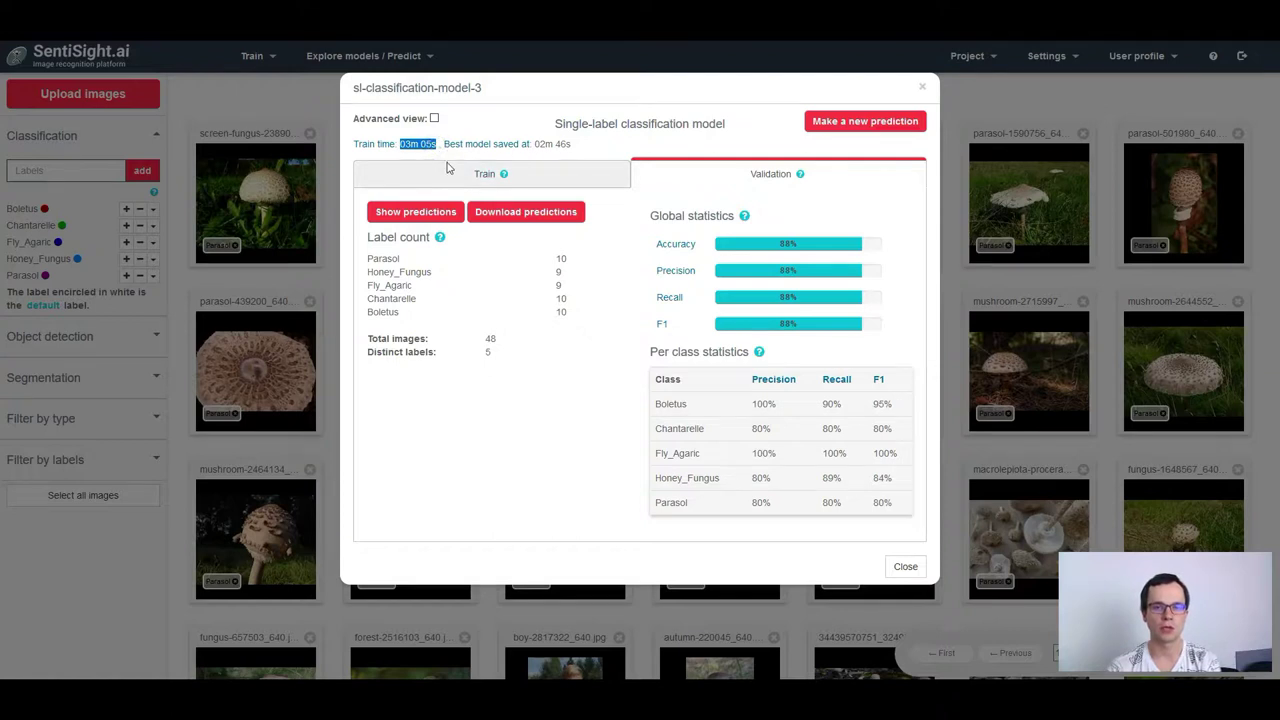
left_click_drag(533, 144, 572, 148)
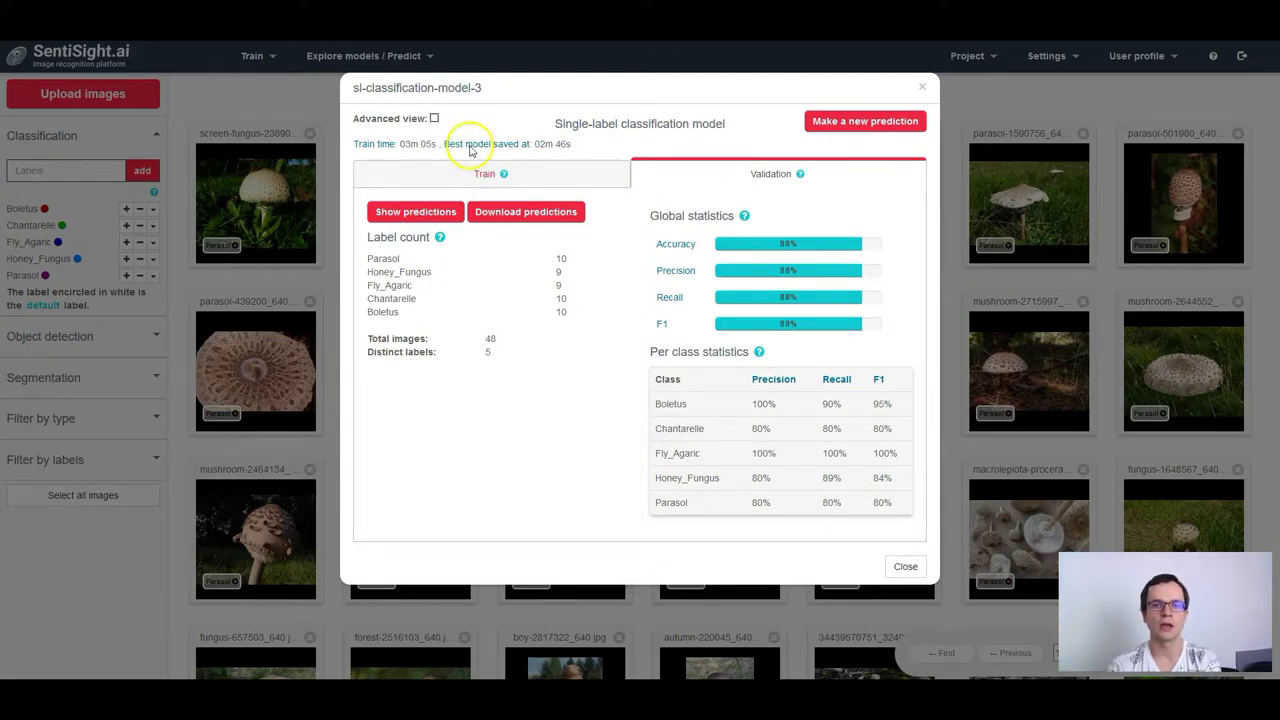
left_click(435, 120)
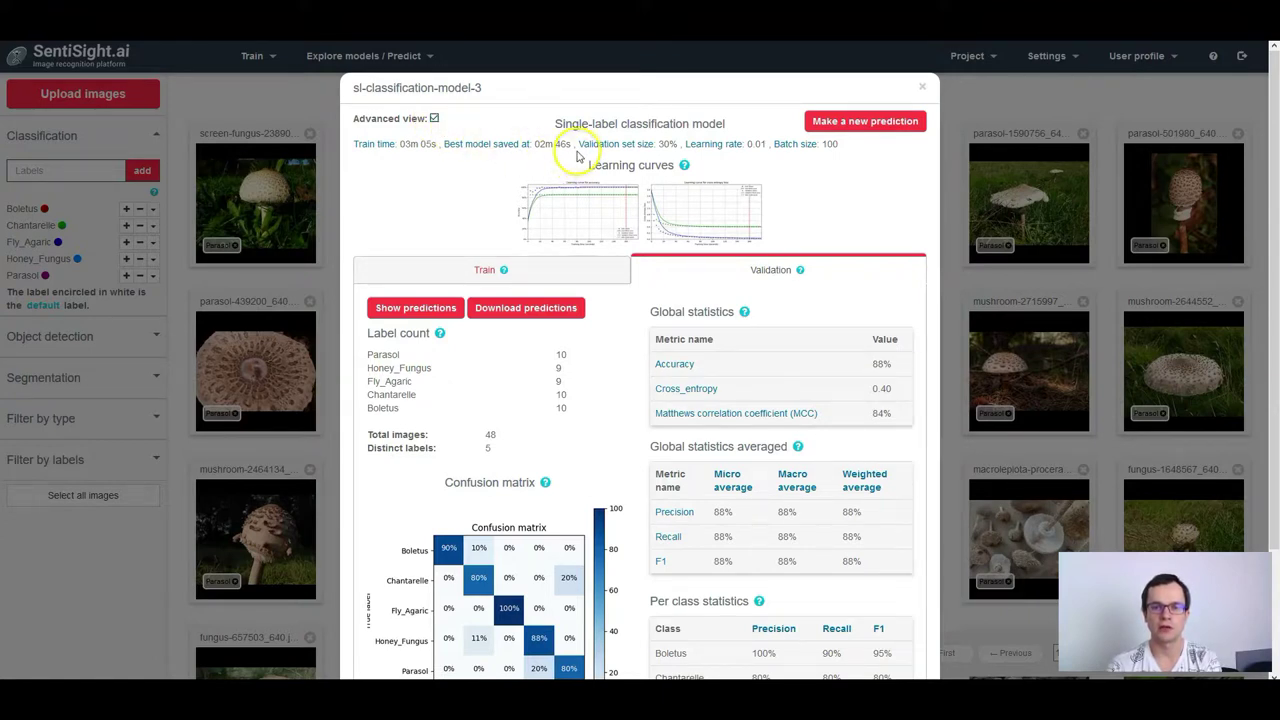
left_click_drag(578, 144, 846, 150)
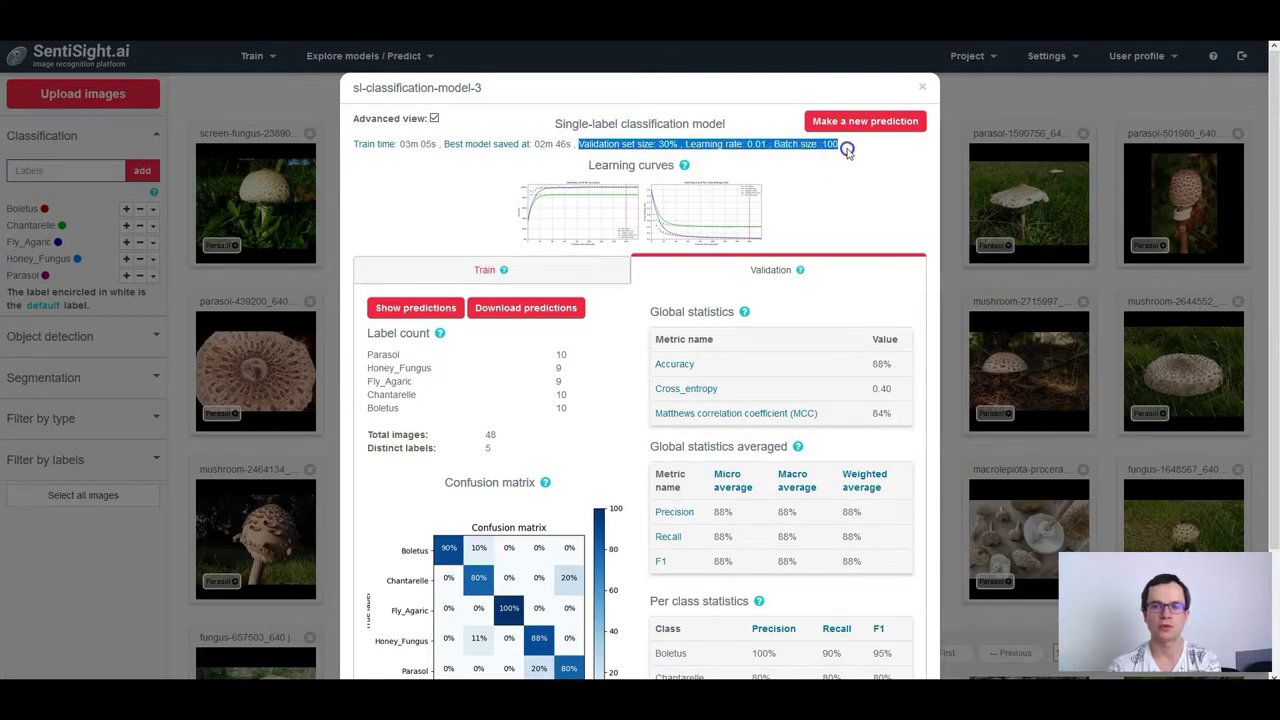
left_click(826, 171)
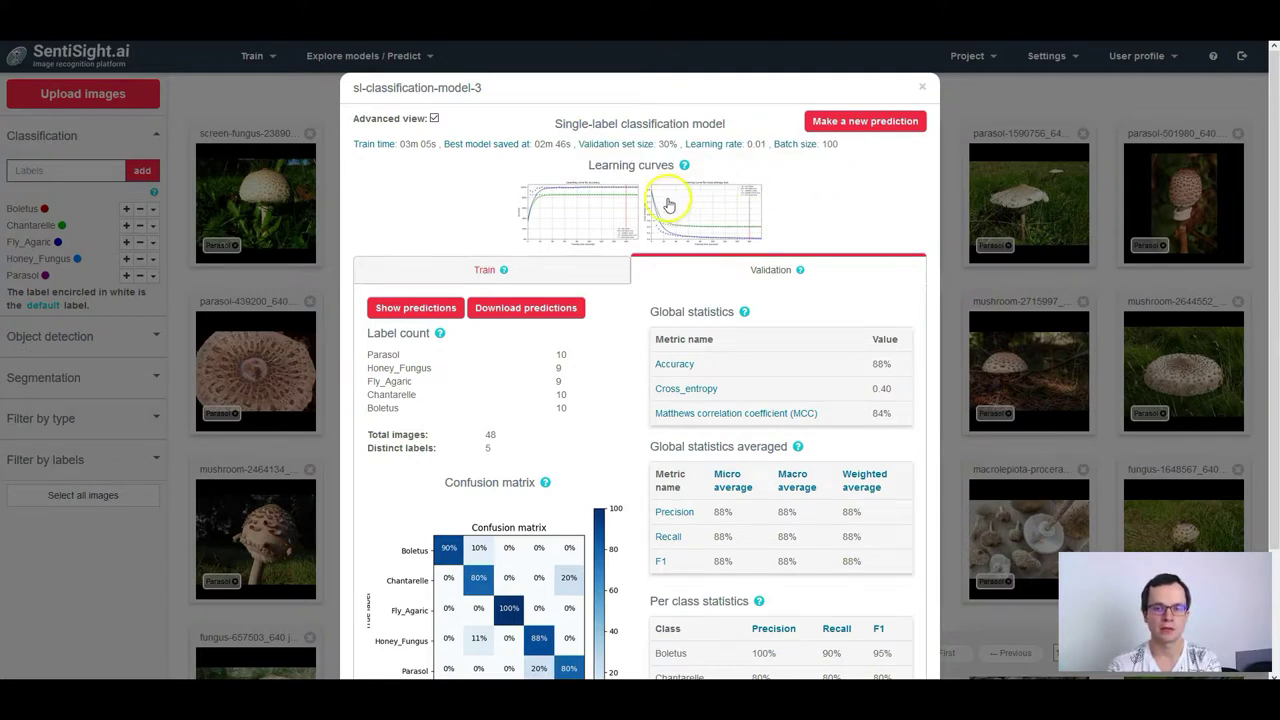
Step: Examine the enlarged learning curves and the validation set's cross entropy and Matthews correlation coefficient
left_click(626, 213)
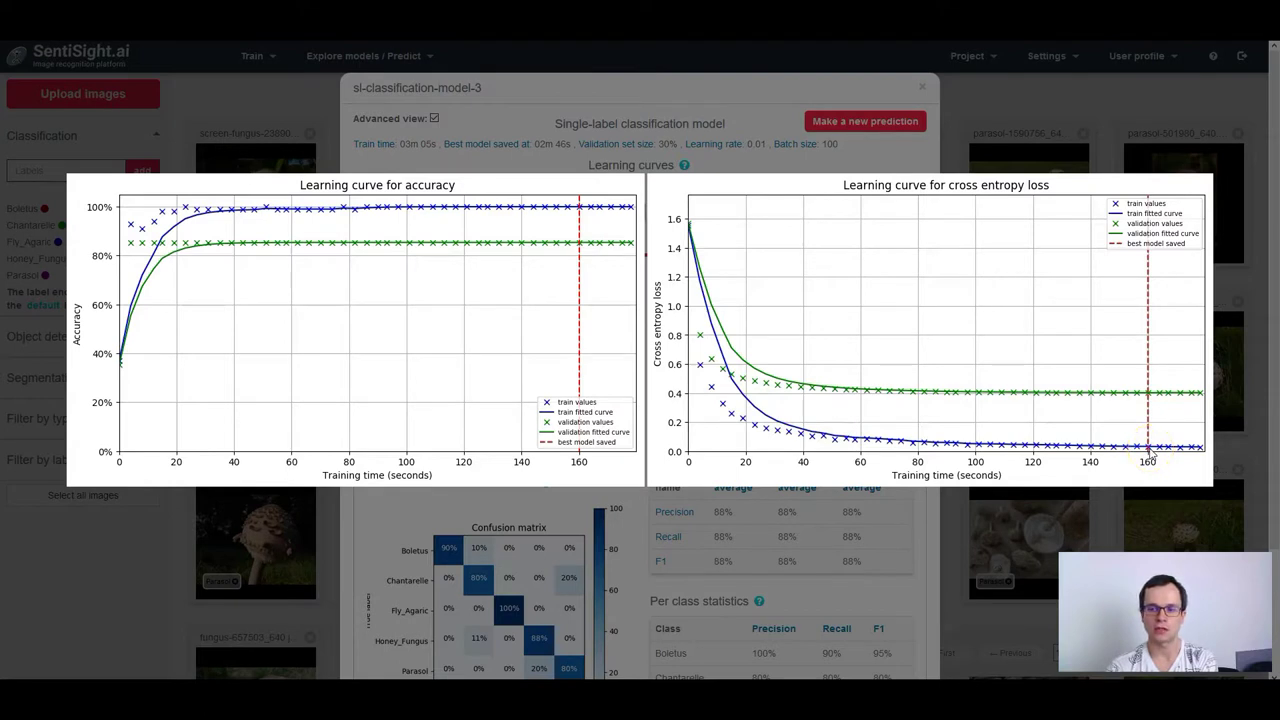
left_click(620, 300)
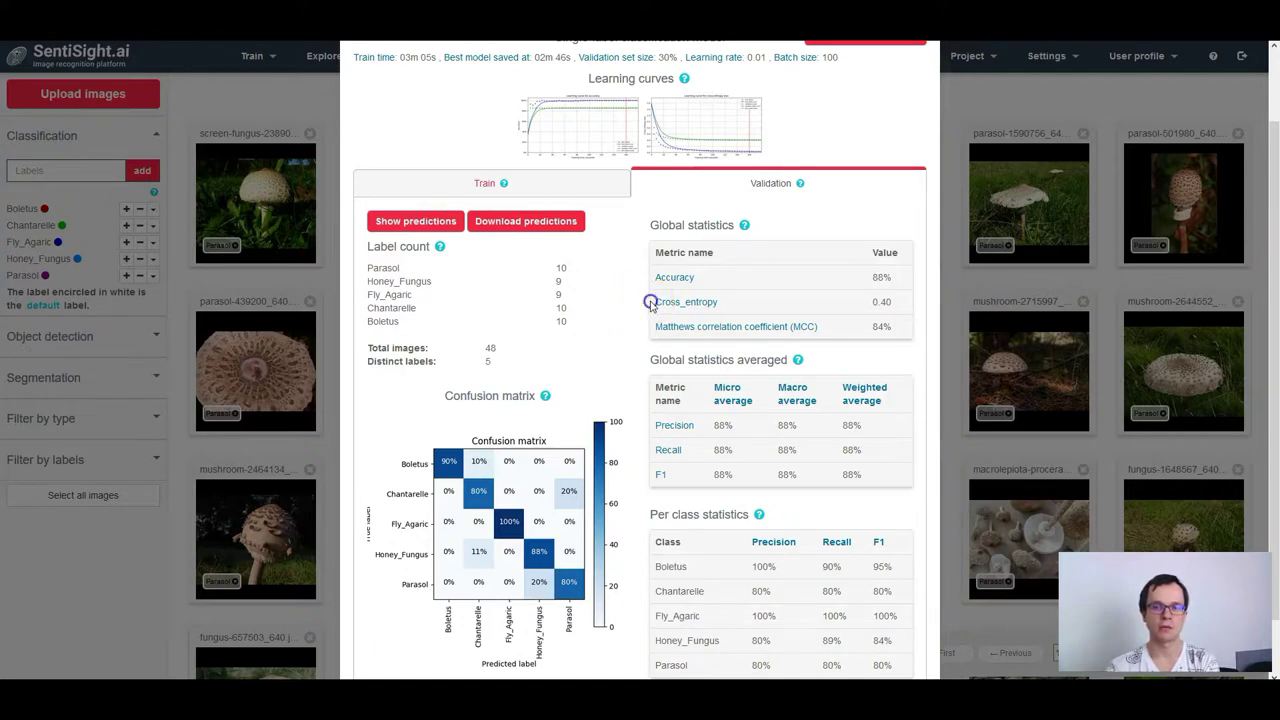
left_click_drag(650, 302, 895, 312)
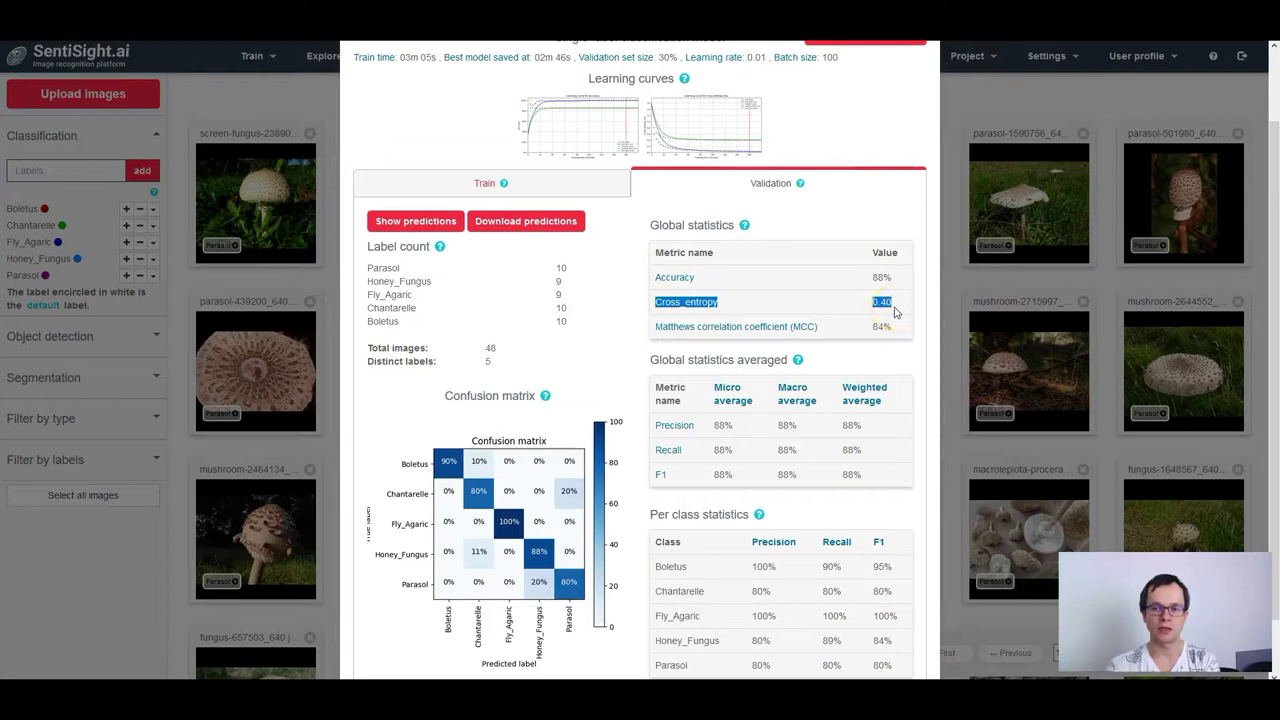
left_click(893, 311)
left_click_drag(655, 326, 896, 336)
left_click(637, 385)
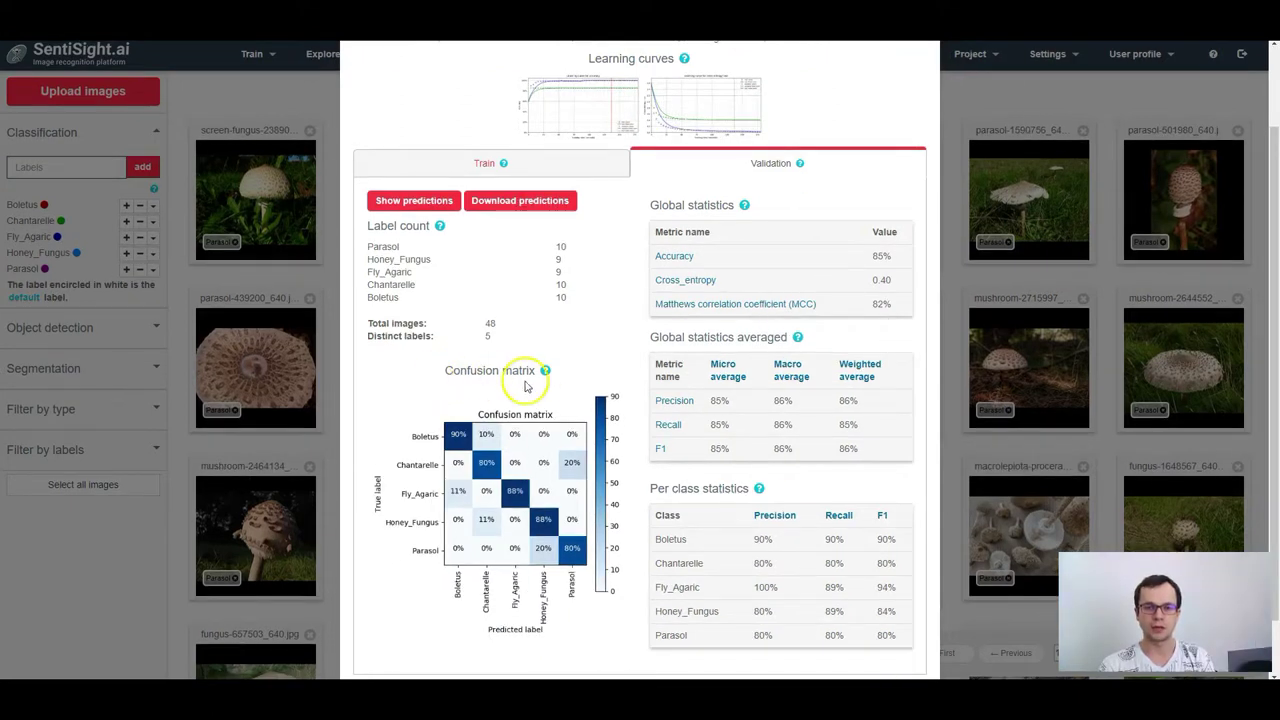
Step: Examine the enlarged confusion matrix of the validation set and close the training statistics
left_click(503, 495)
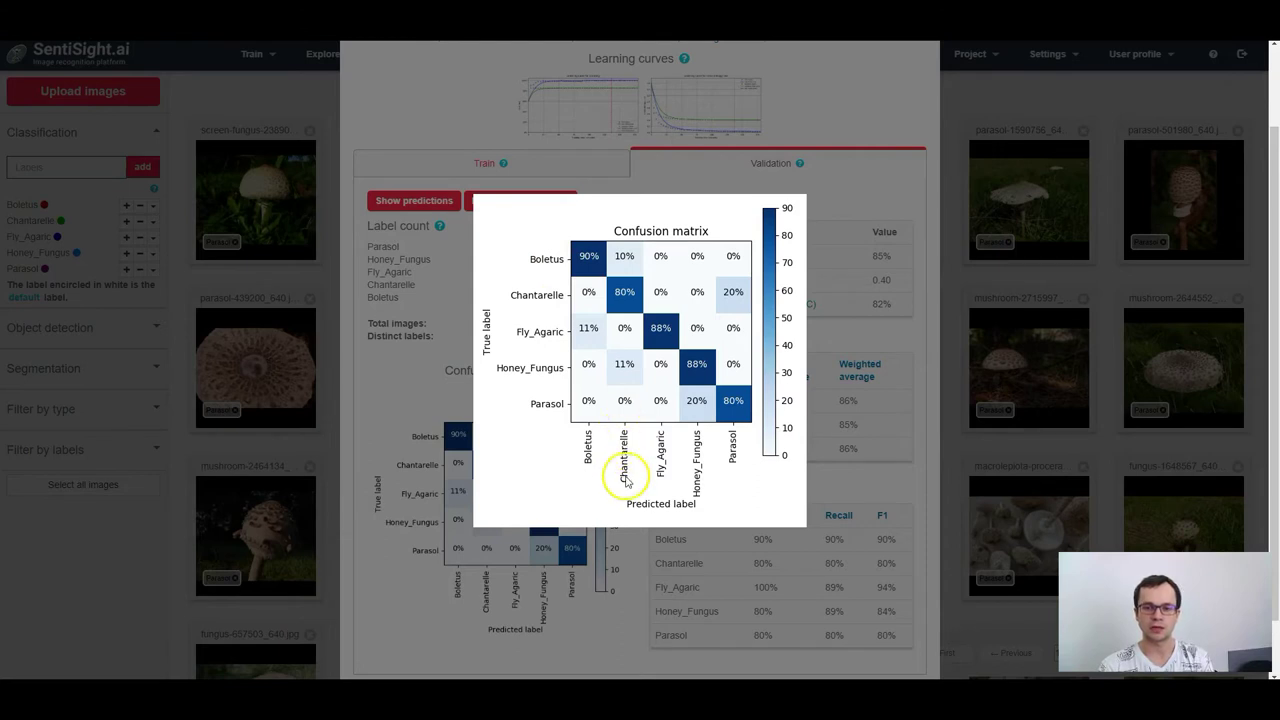
left_click(485, 193)
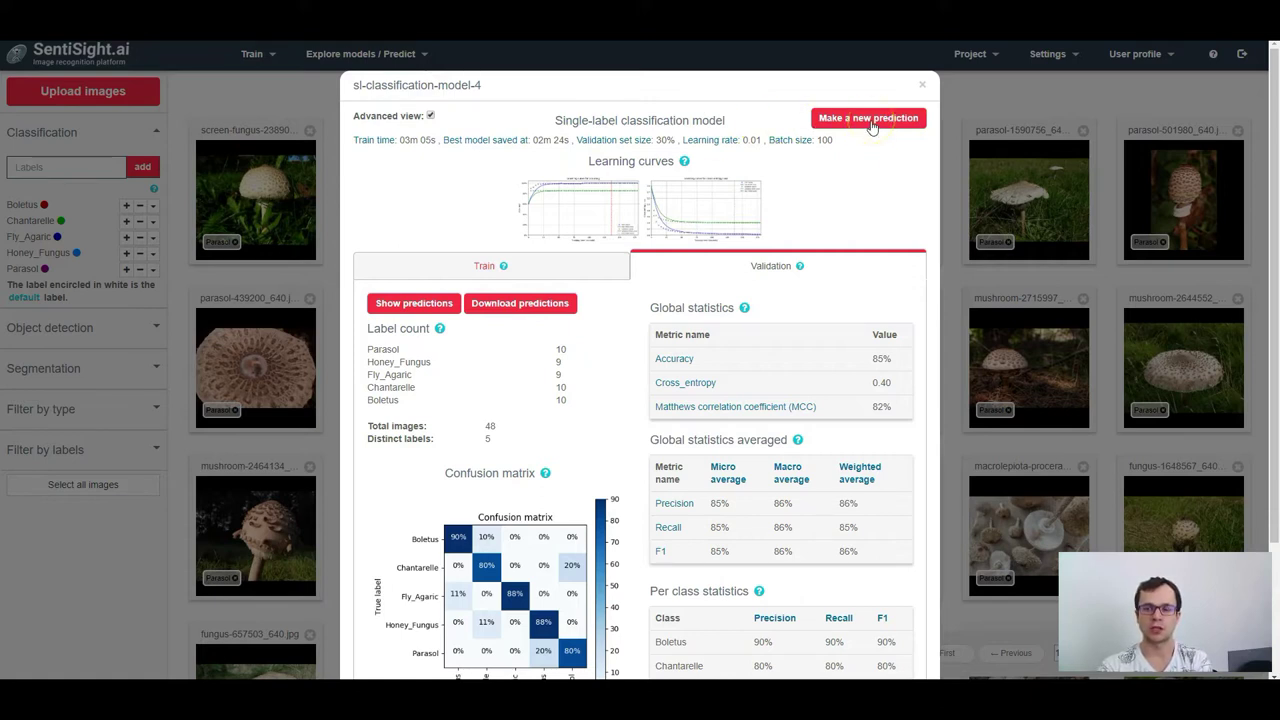
left_click(922, 84)
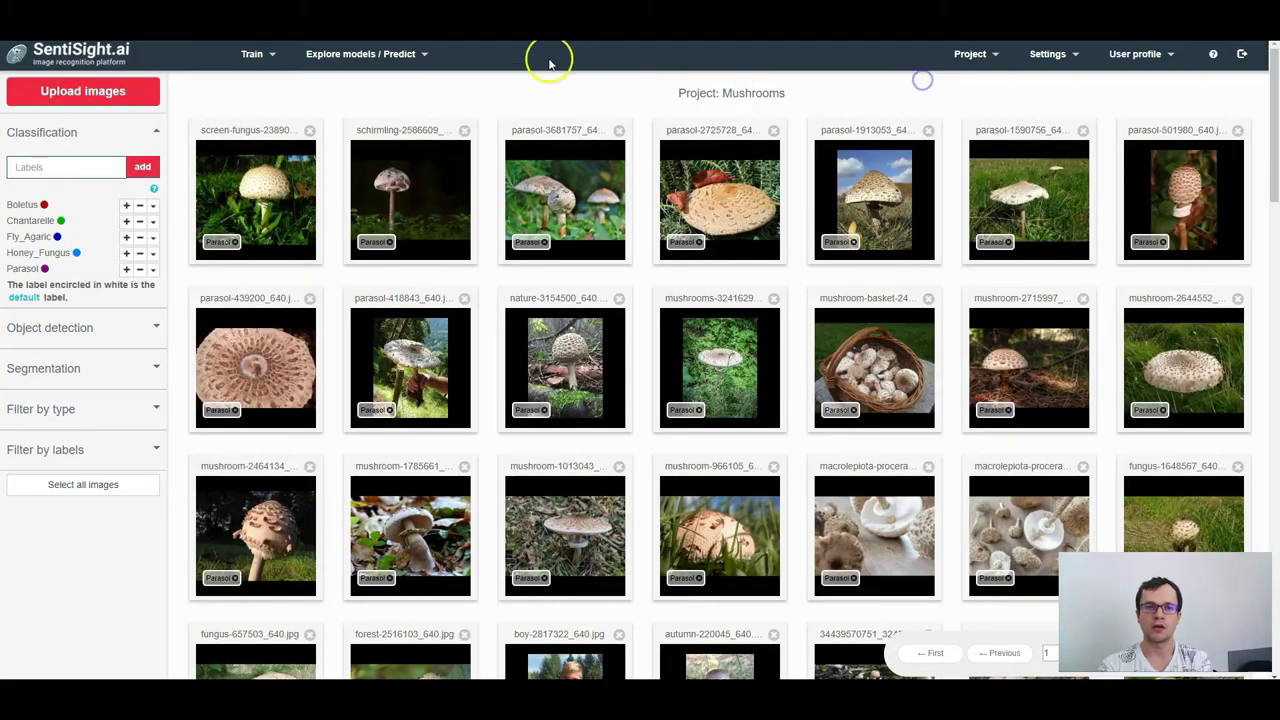
Step: Make a new prediction with sl-classification-model-4 on all images in the DatasetSingleLabel folder "Images for testing"
left_click(385, 57)
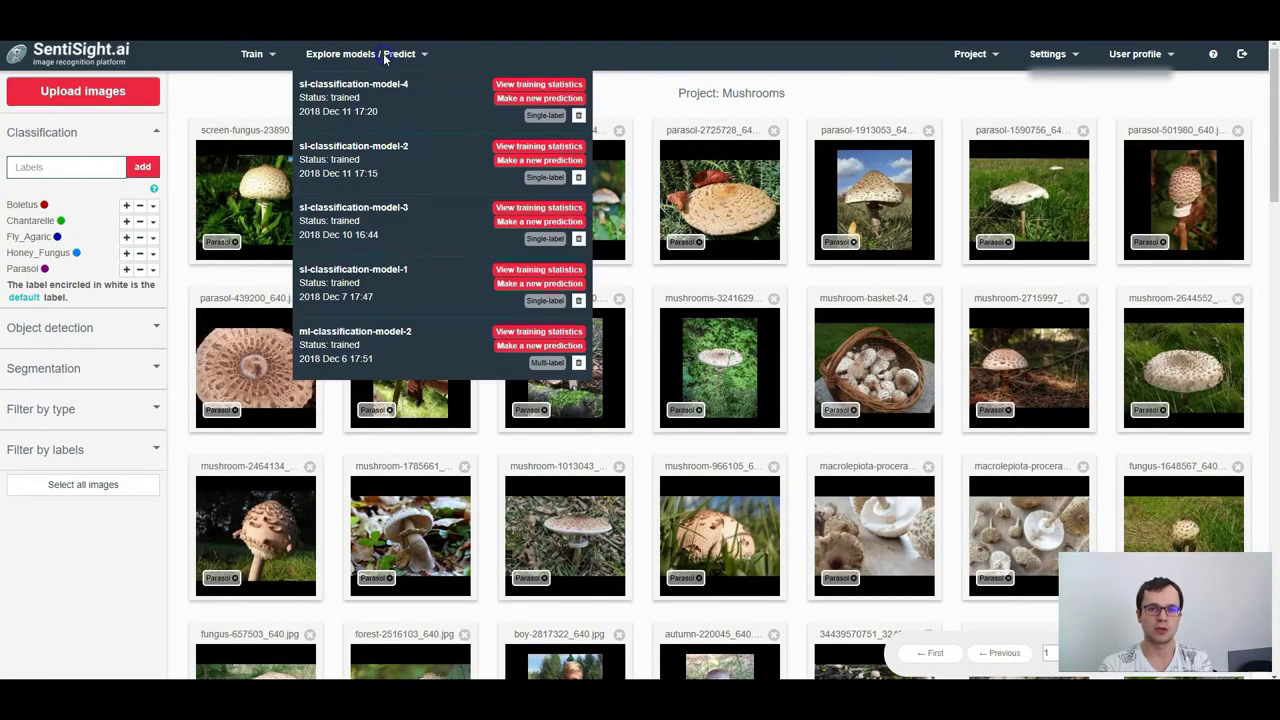
left_click(519, 101)
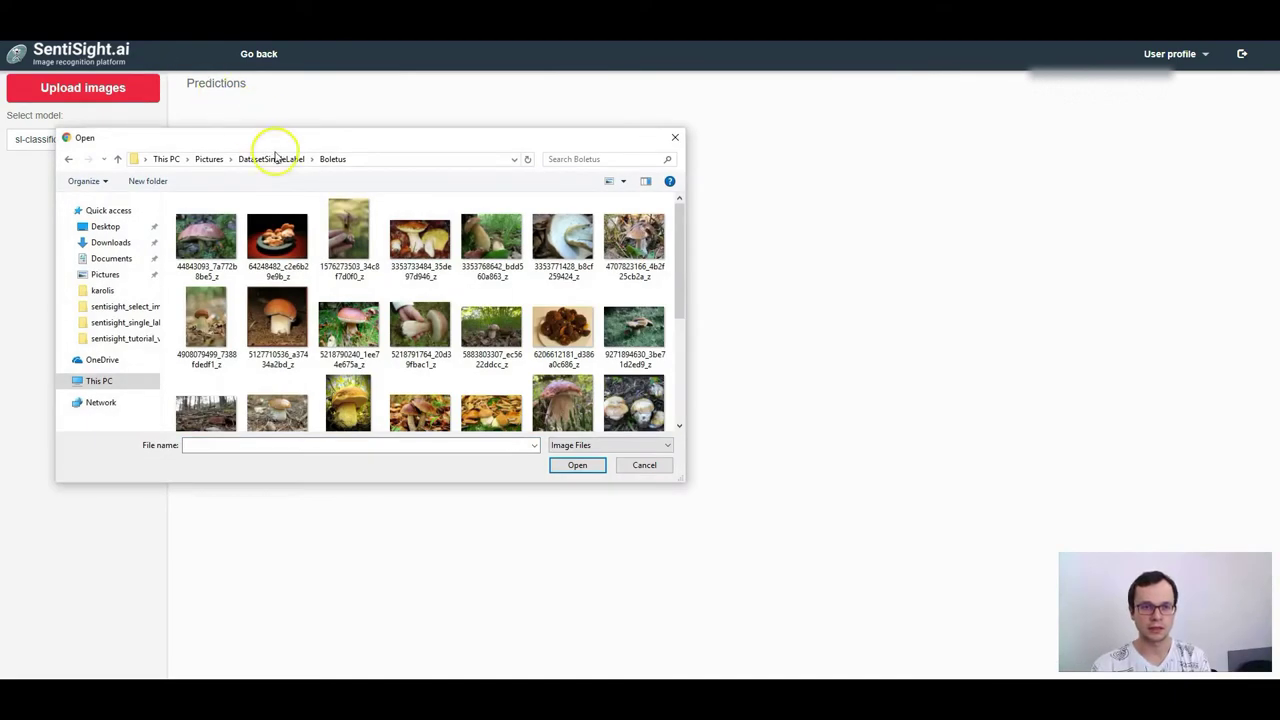
left_click(275, 159)
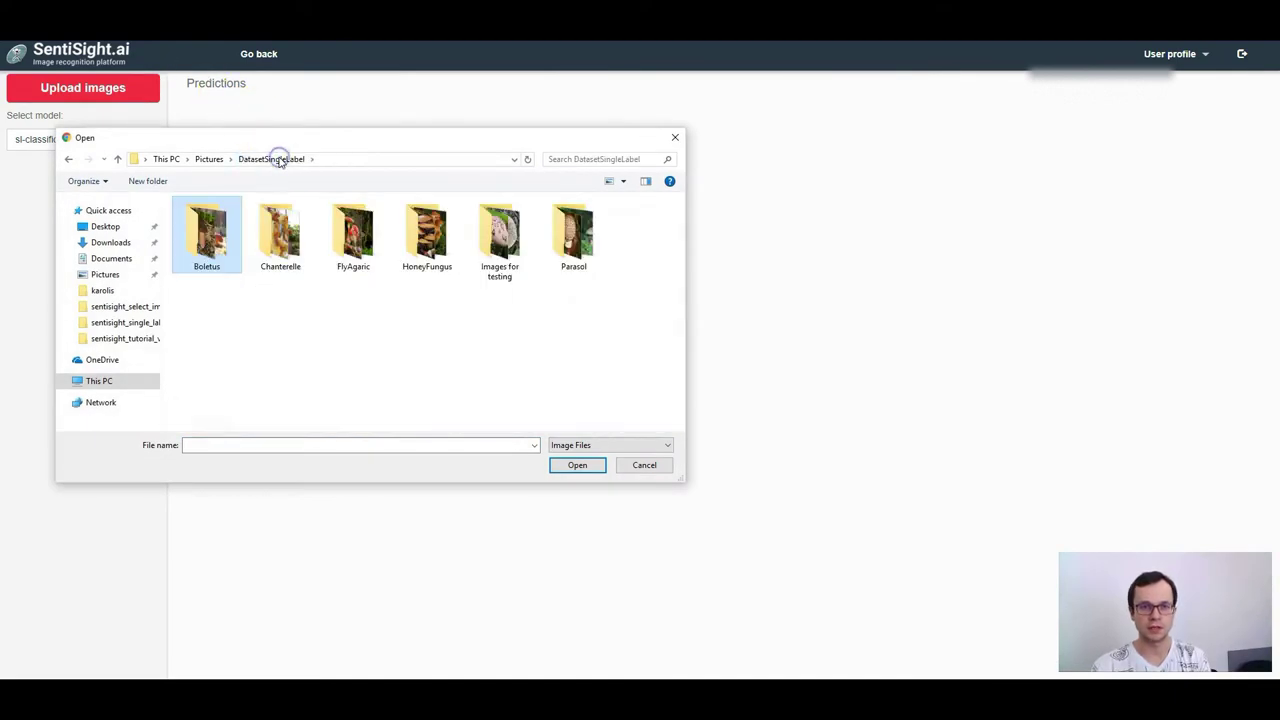
double_click(495, 233)
key("ctrl+a")
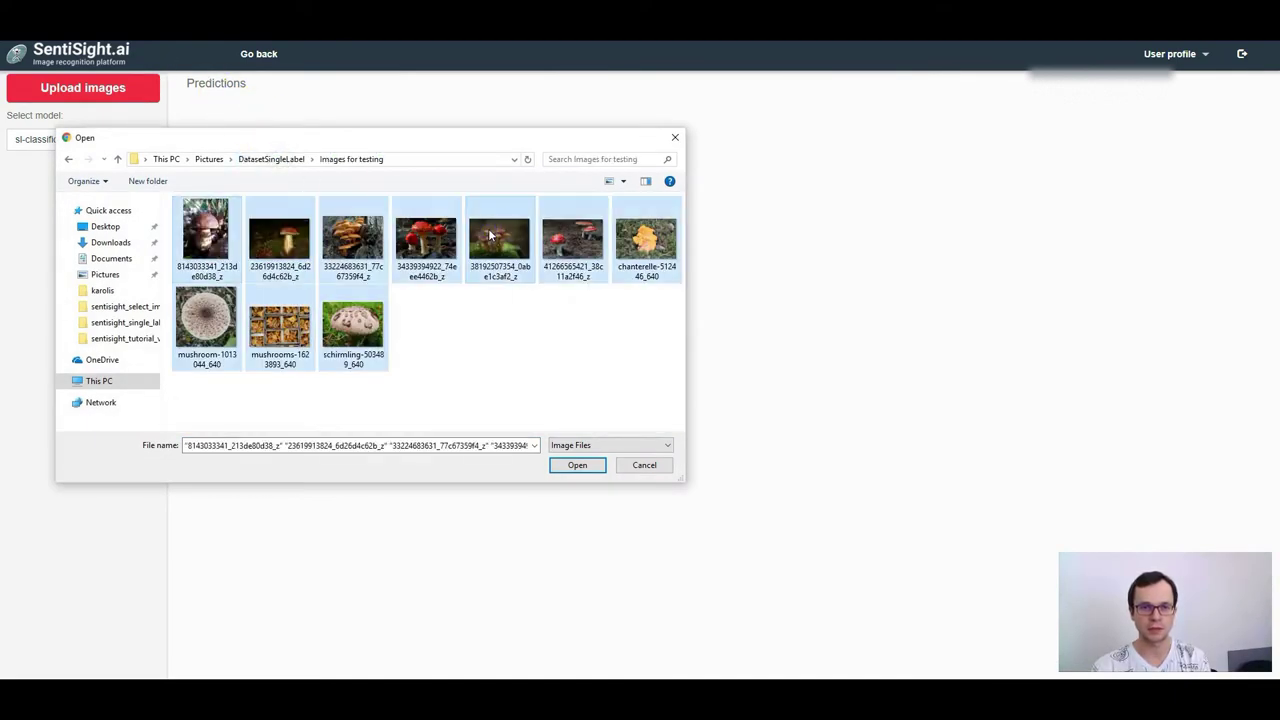
left_click(577, 465)
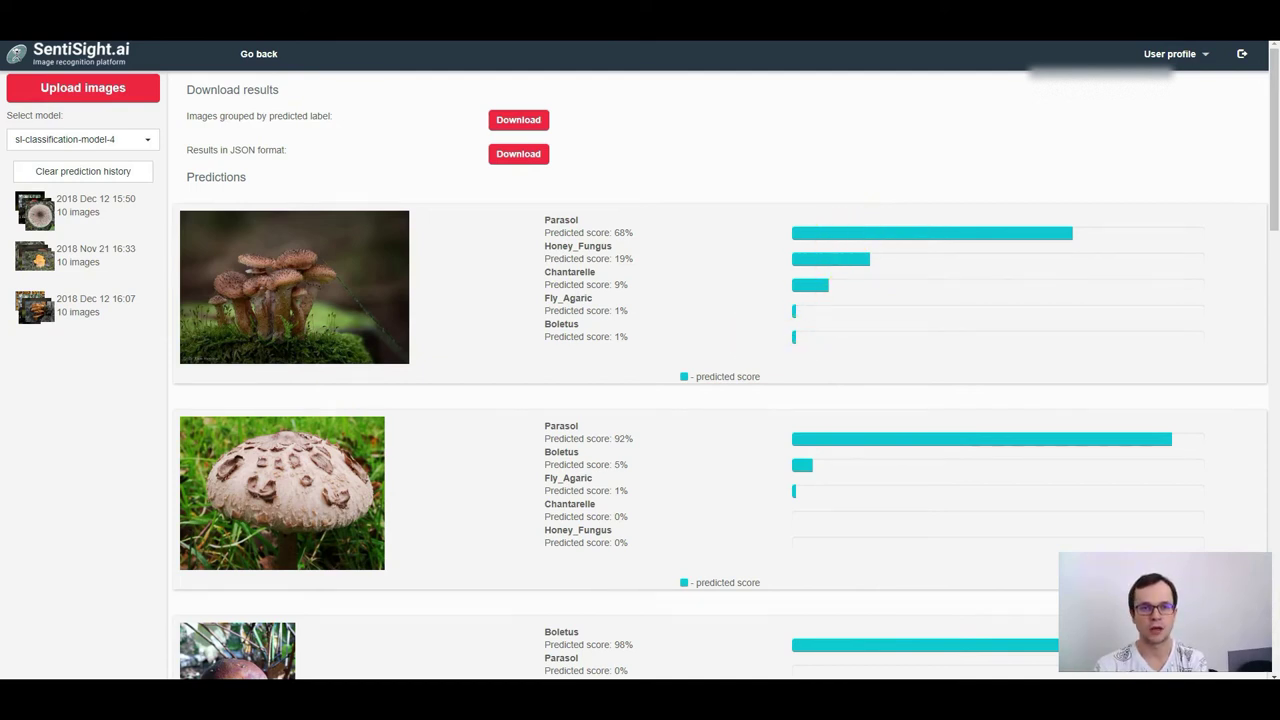
Step: Download the prediction results as images grouped by predicted label and open the downloaded archive
left_click_drag(231, 149, 286, 146)
left_click(296, 148)
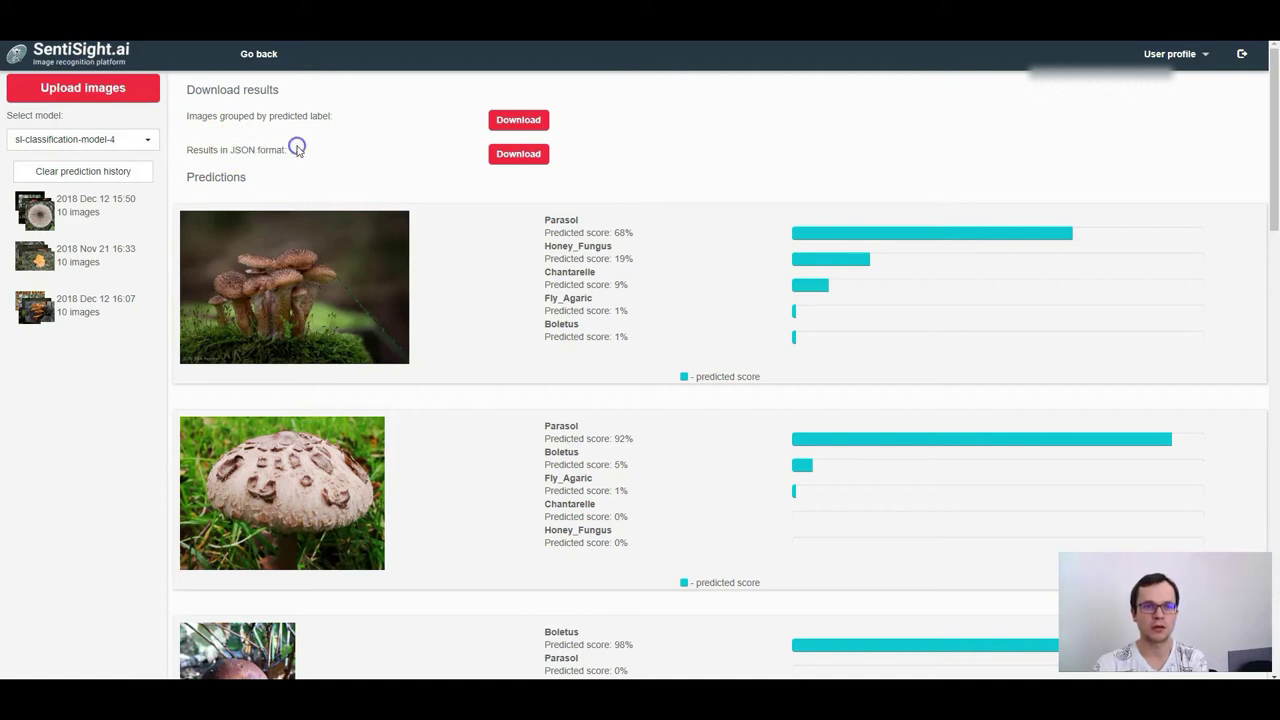
left_click(510, 123)
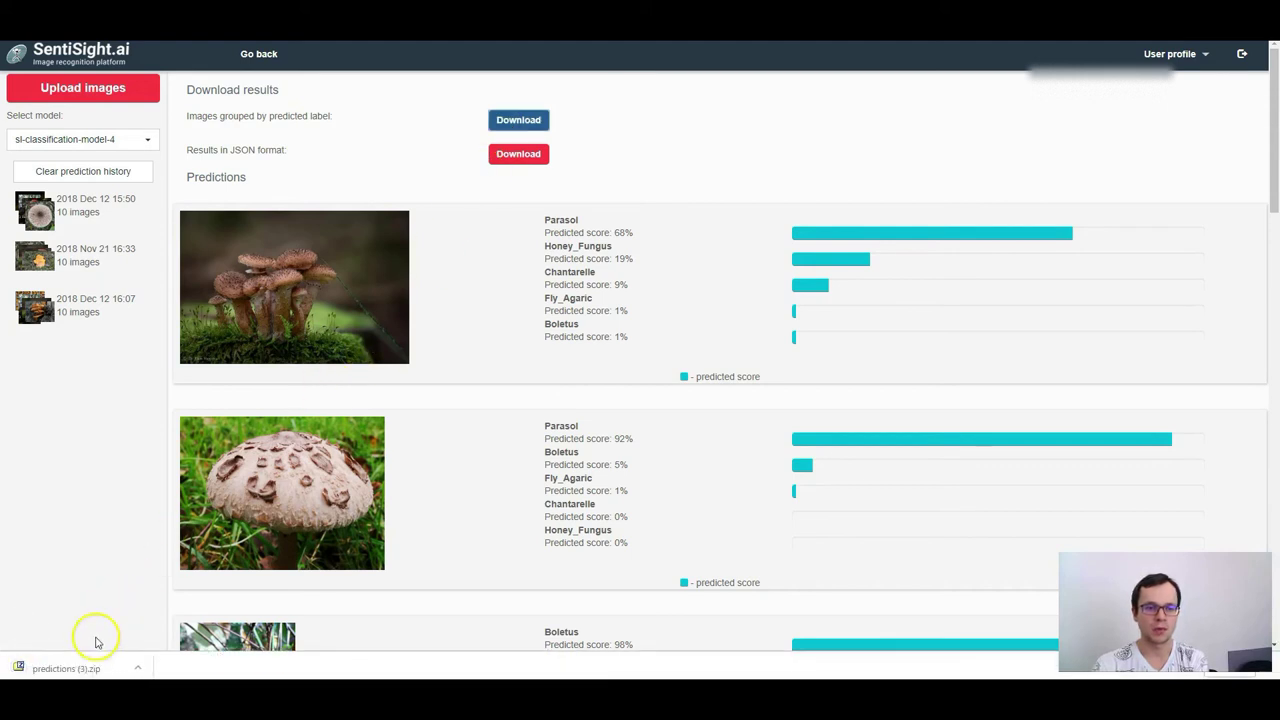
left_click(93, 665)
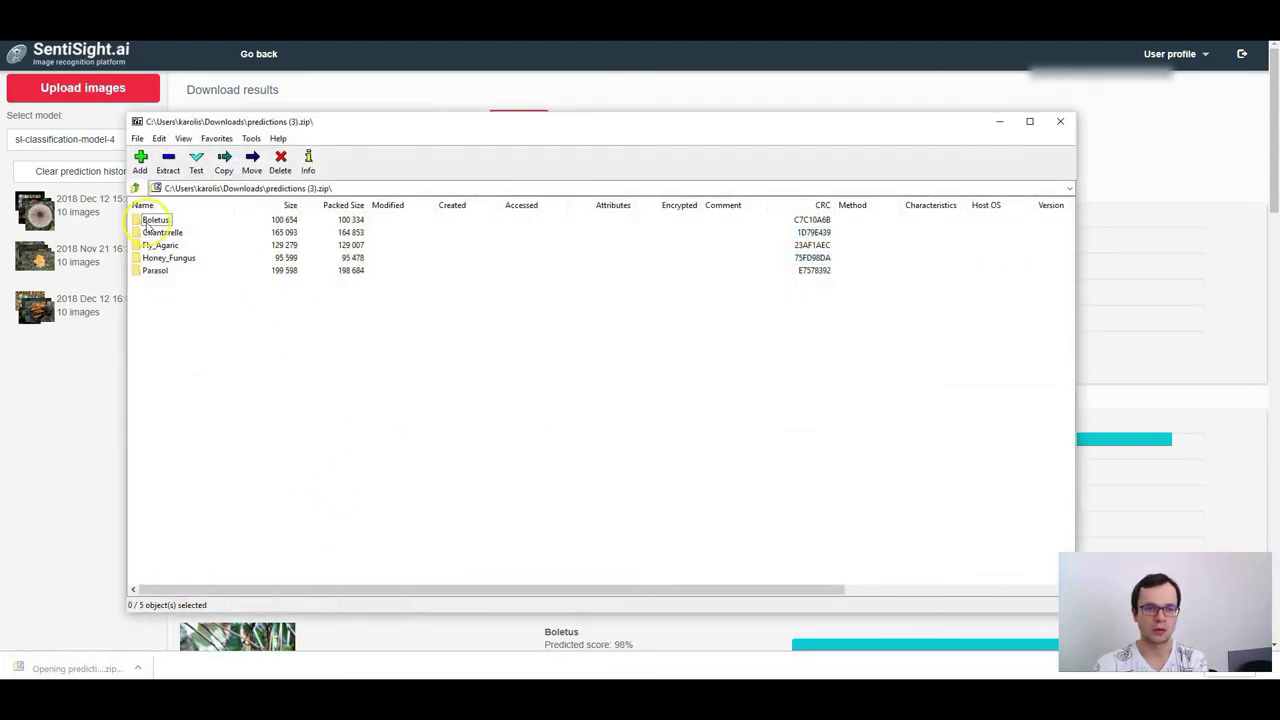
Step: Look through the Boletus and Chantarelle folders of the downloaded predictions archive
double_click(152, 220)
left_click(135, 188)
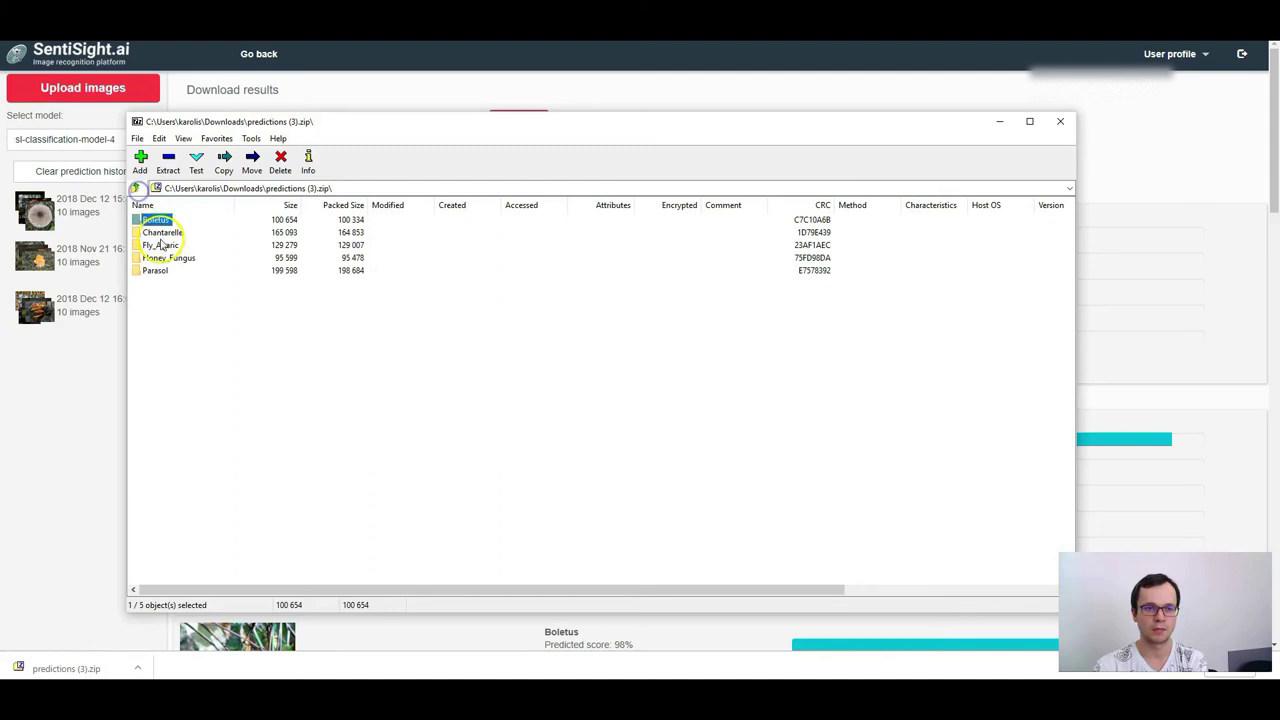
left_click(162, 233)
double_click(162, 233)
left_click(135, 188)
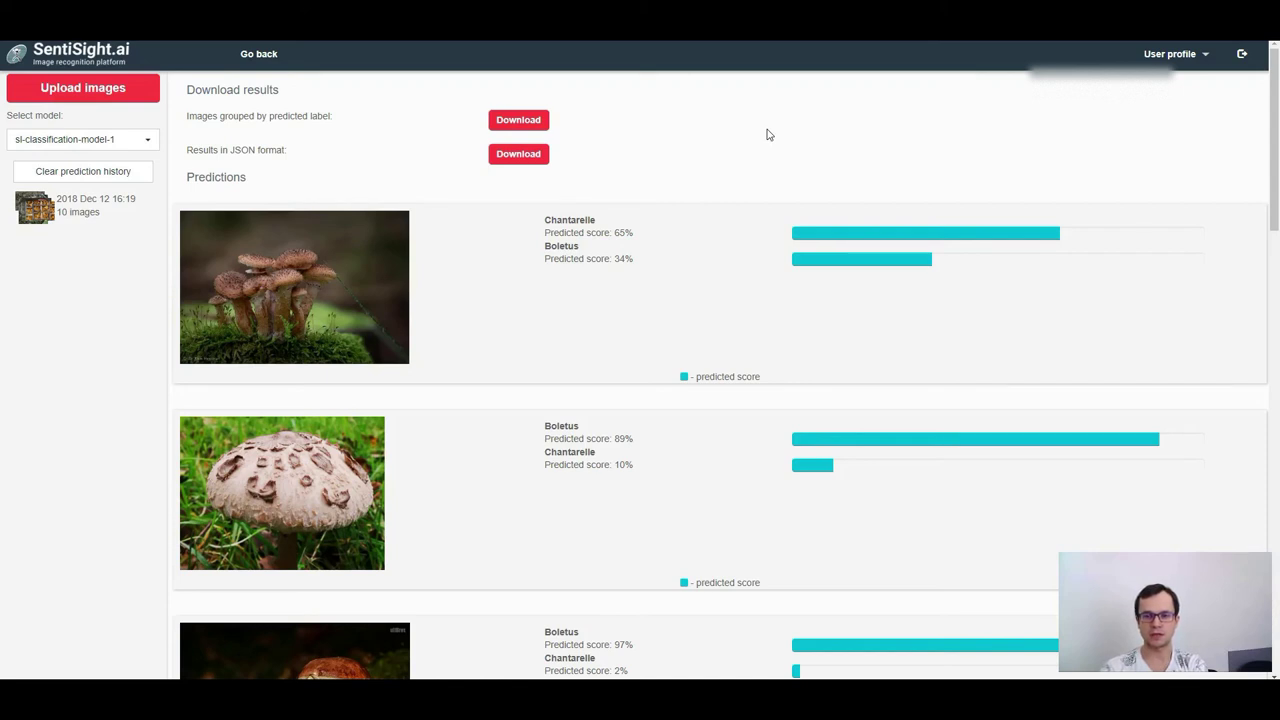
Step: Copy the project ID from the user profile and open the user guide page linked in the API token help
left_click(1170, 54)
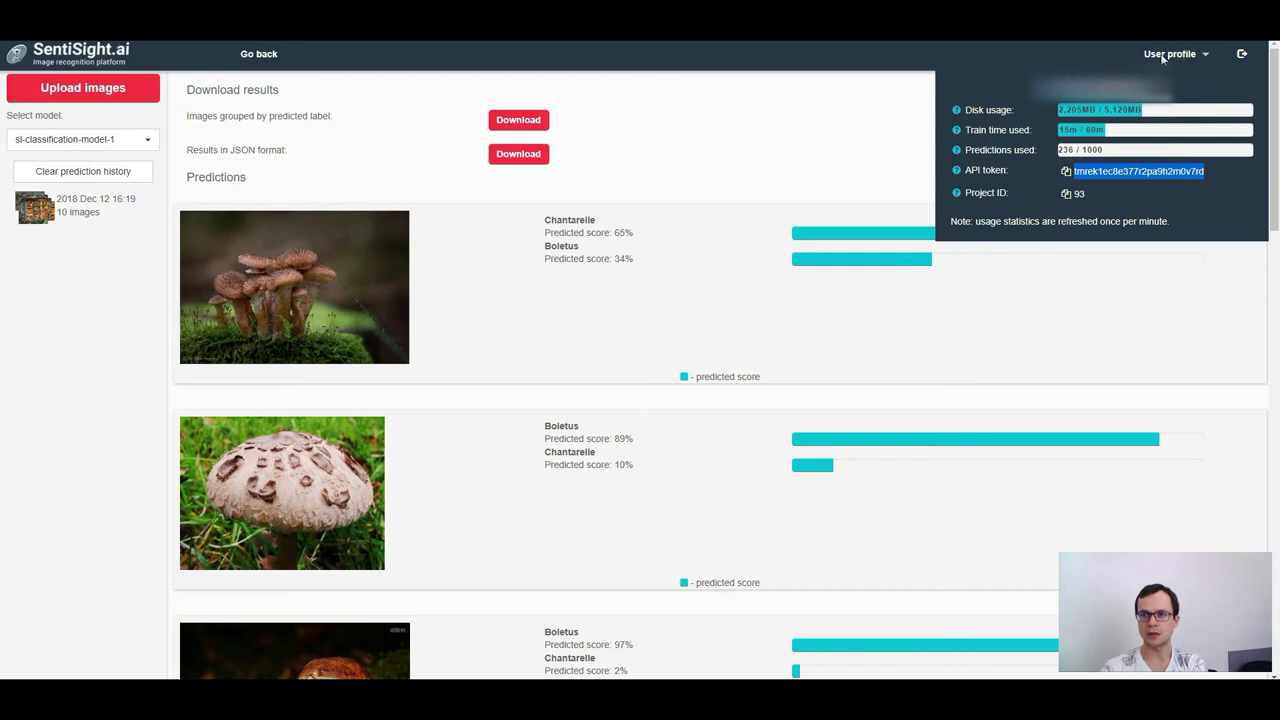
left_click(1068, 196)
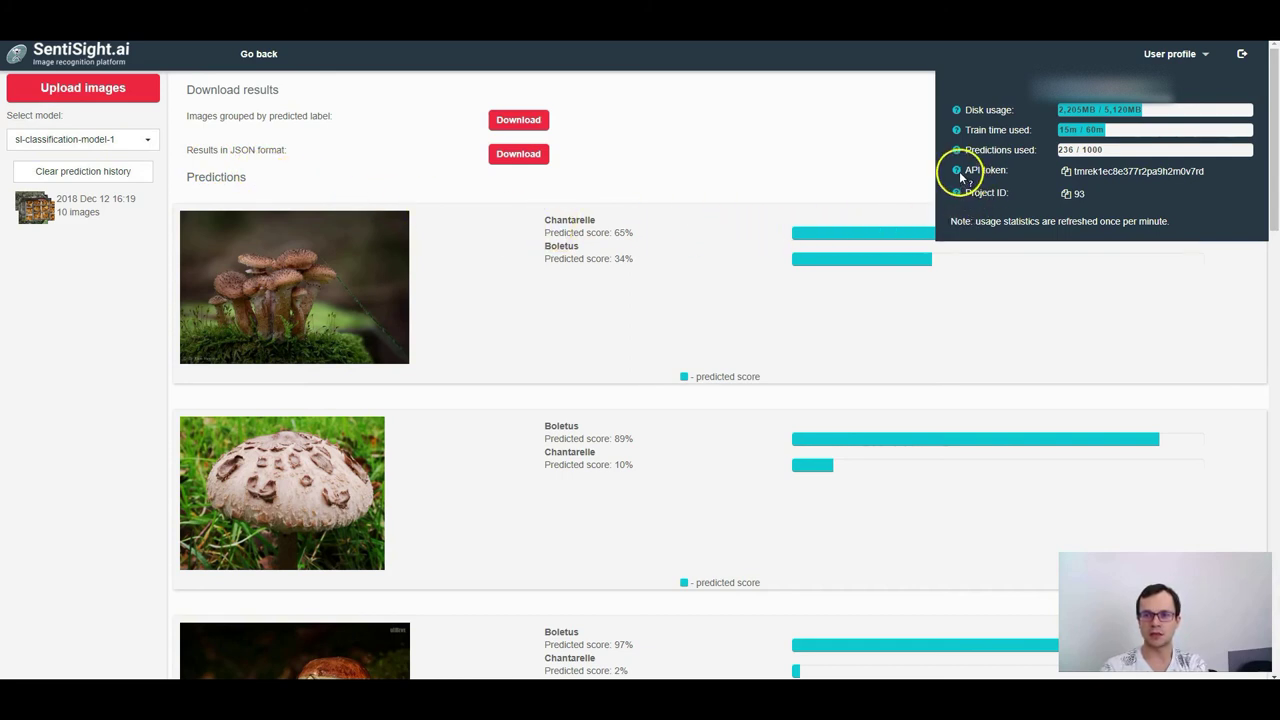
mouse_move(958, 172)
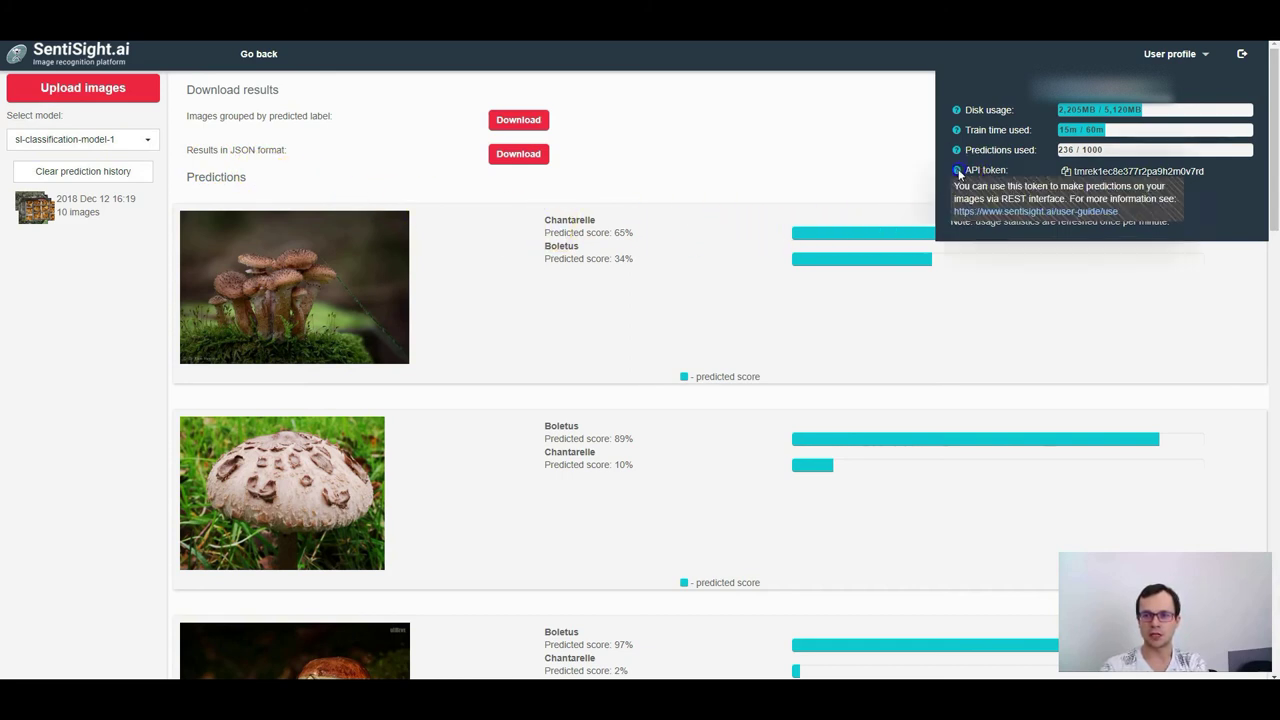
left_click(1006, 213)
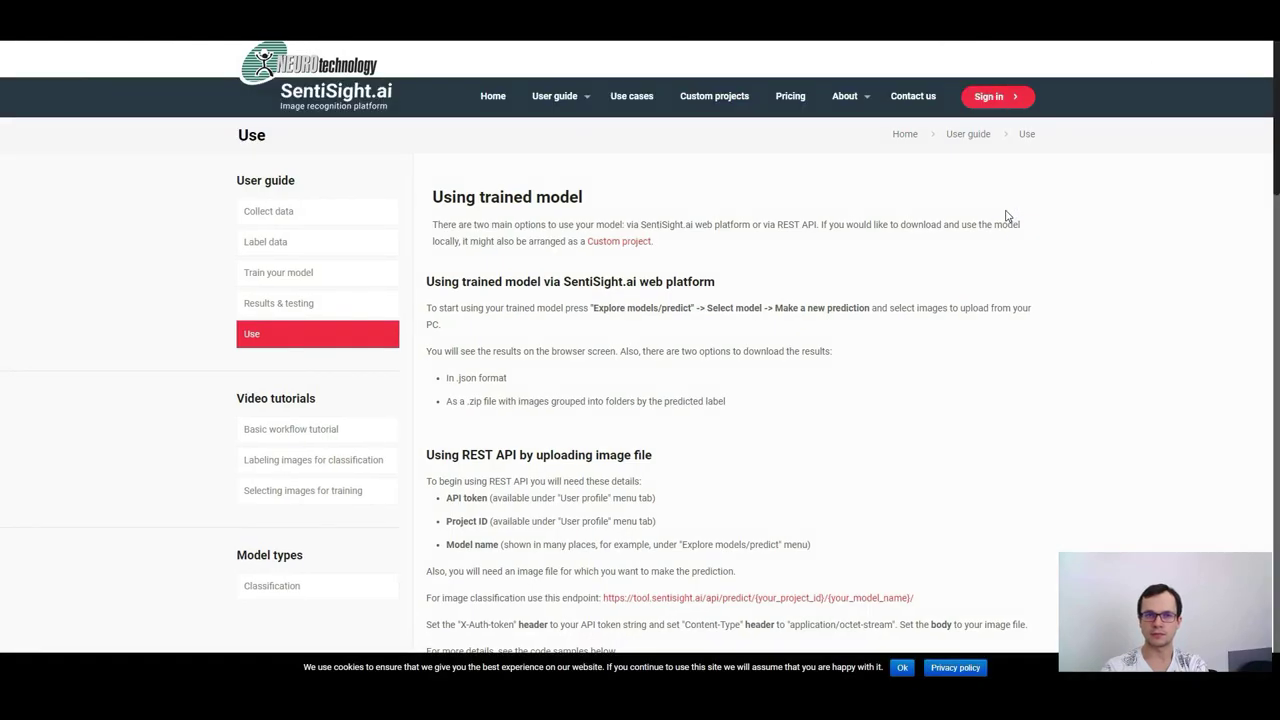